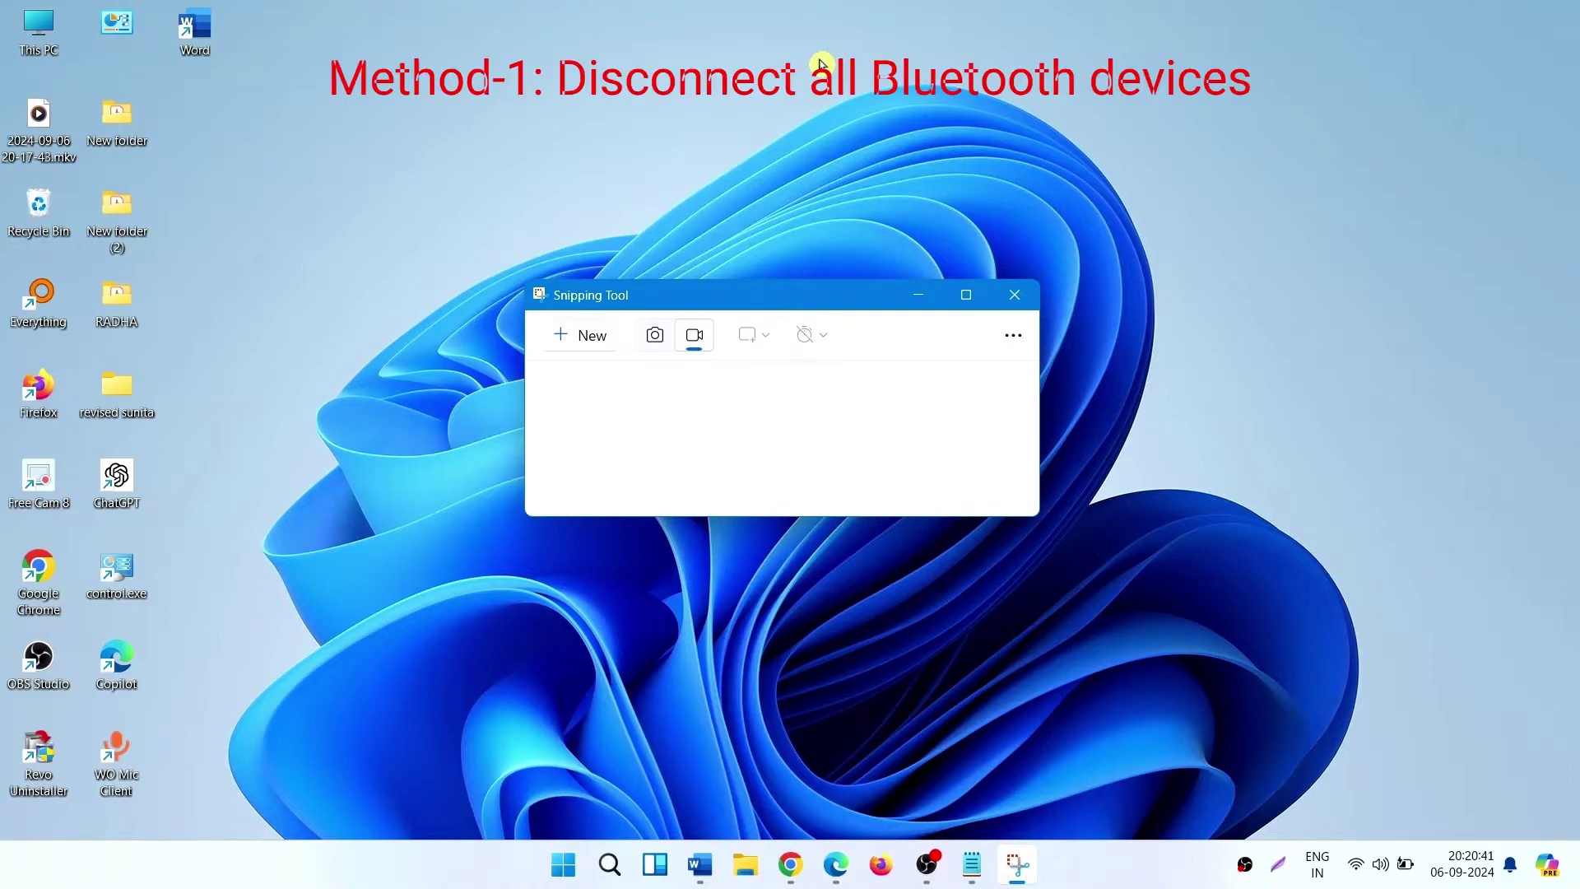
- Remove the paired realme 11 Pro+ 5G phone from Bluetooth & devices, then minimize Settings
key("super+d")
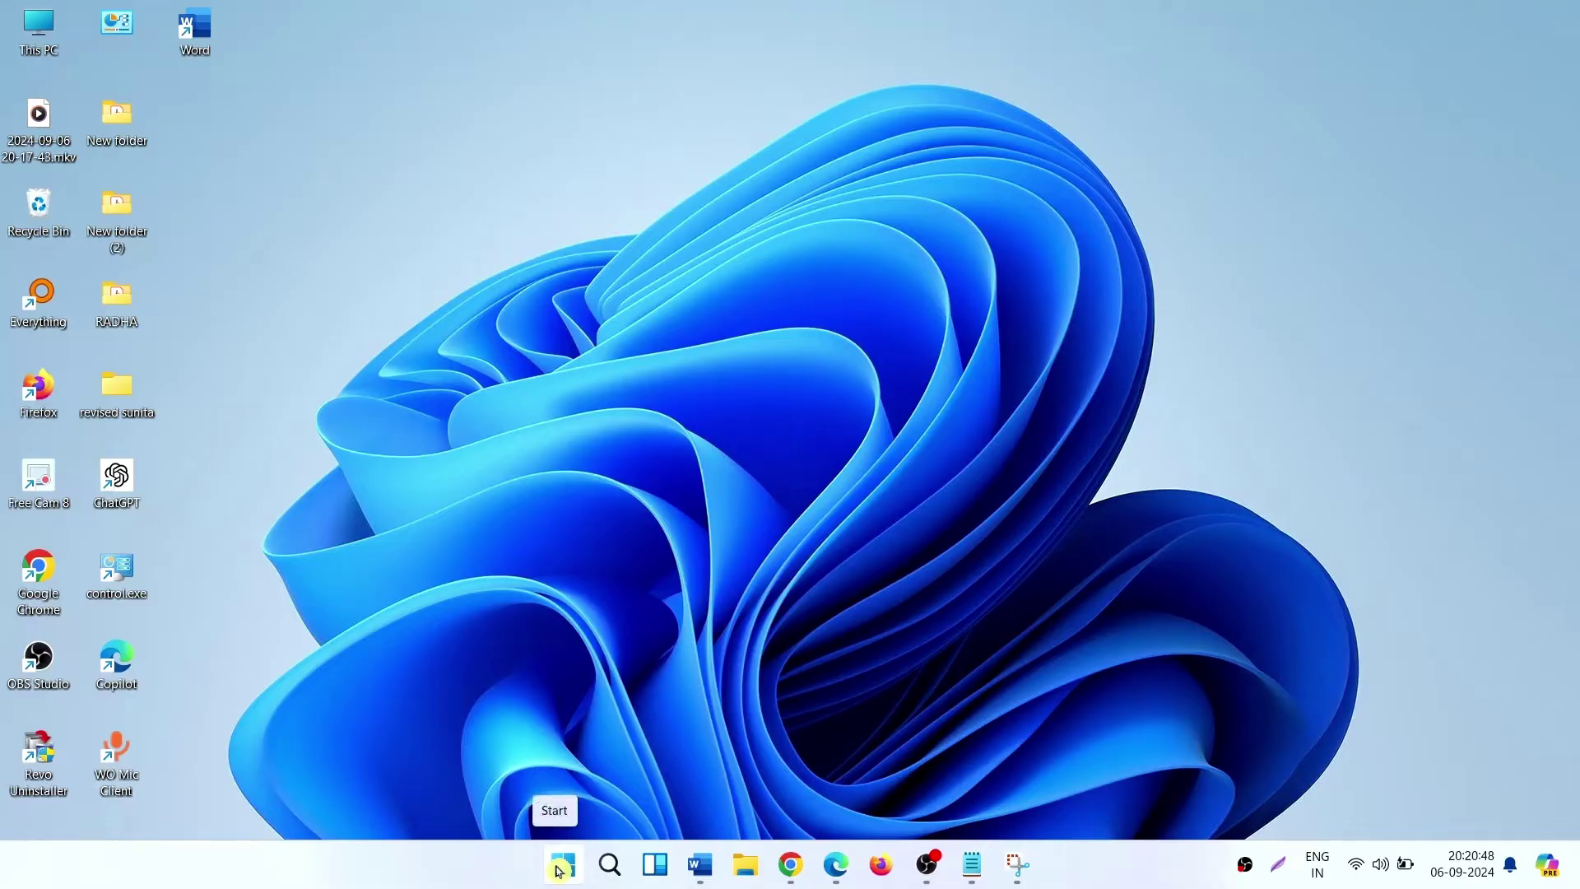
left_click(560, 870)
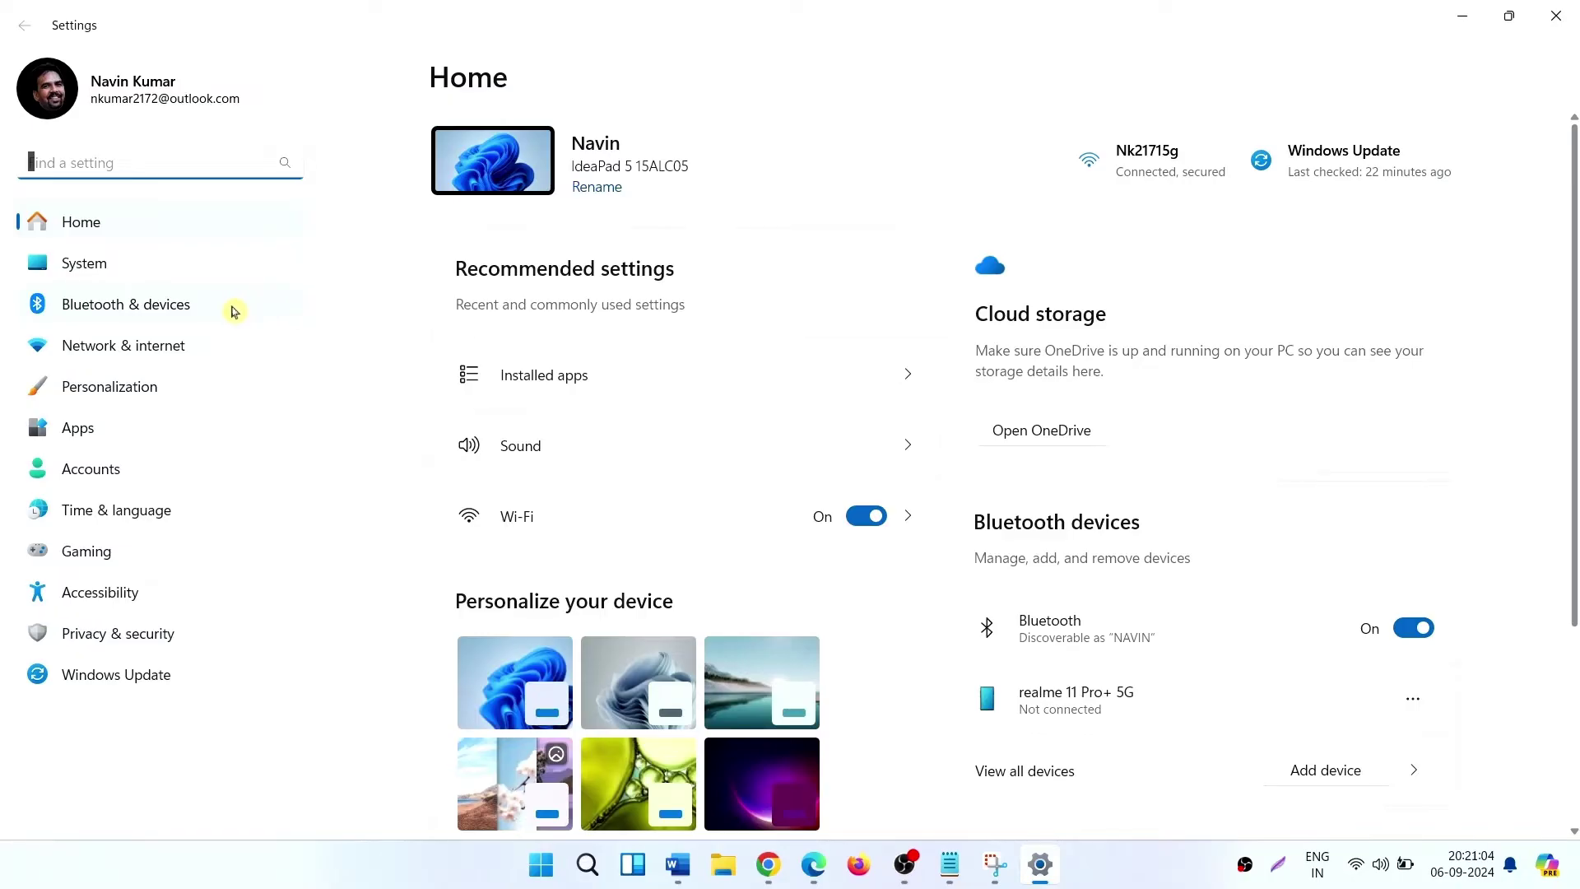
left_click(233, 311)
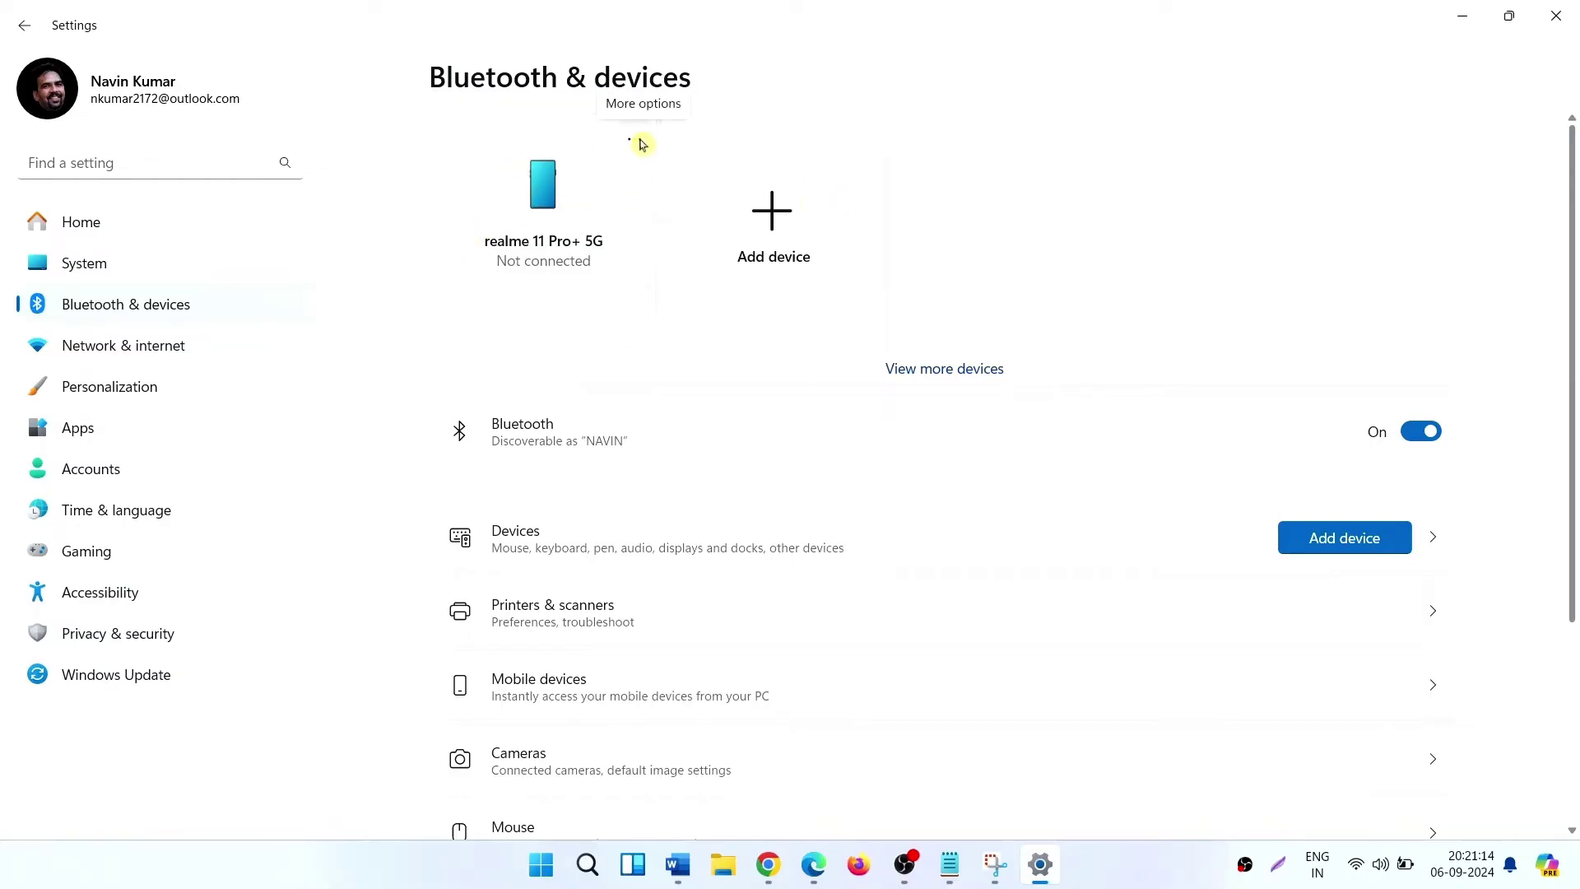
left_click(635, 140)
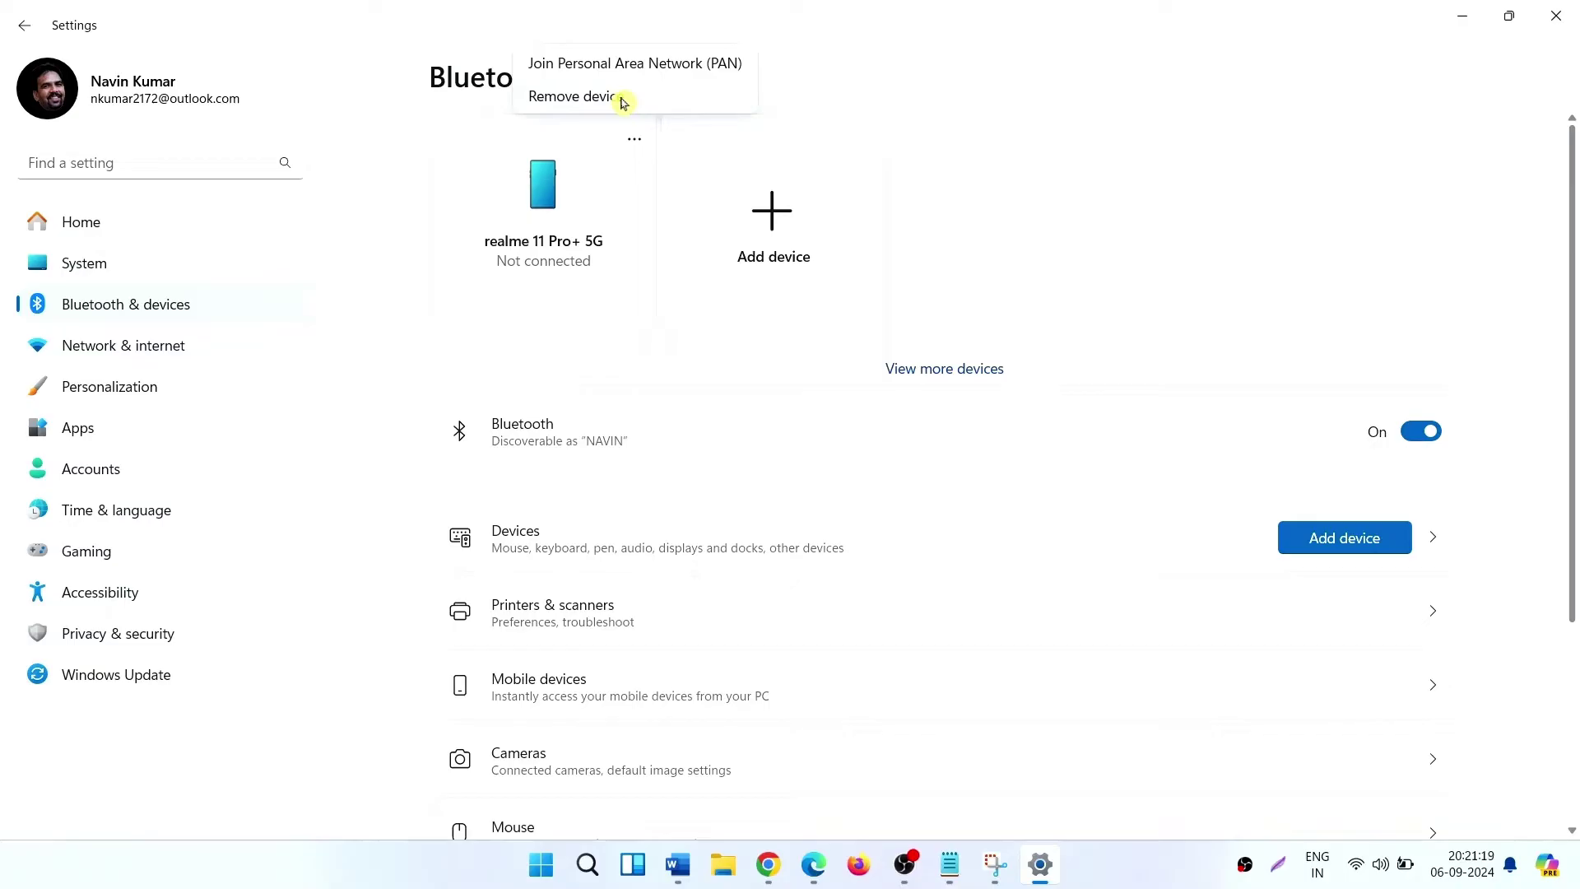
left_click(623, 98)
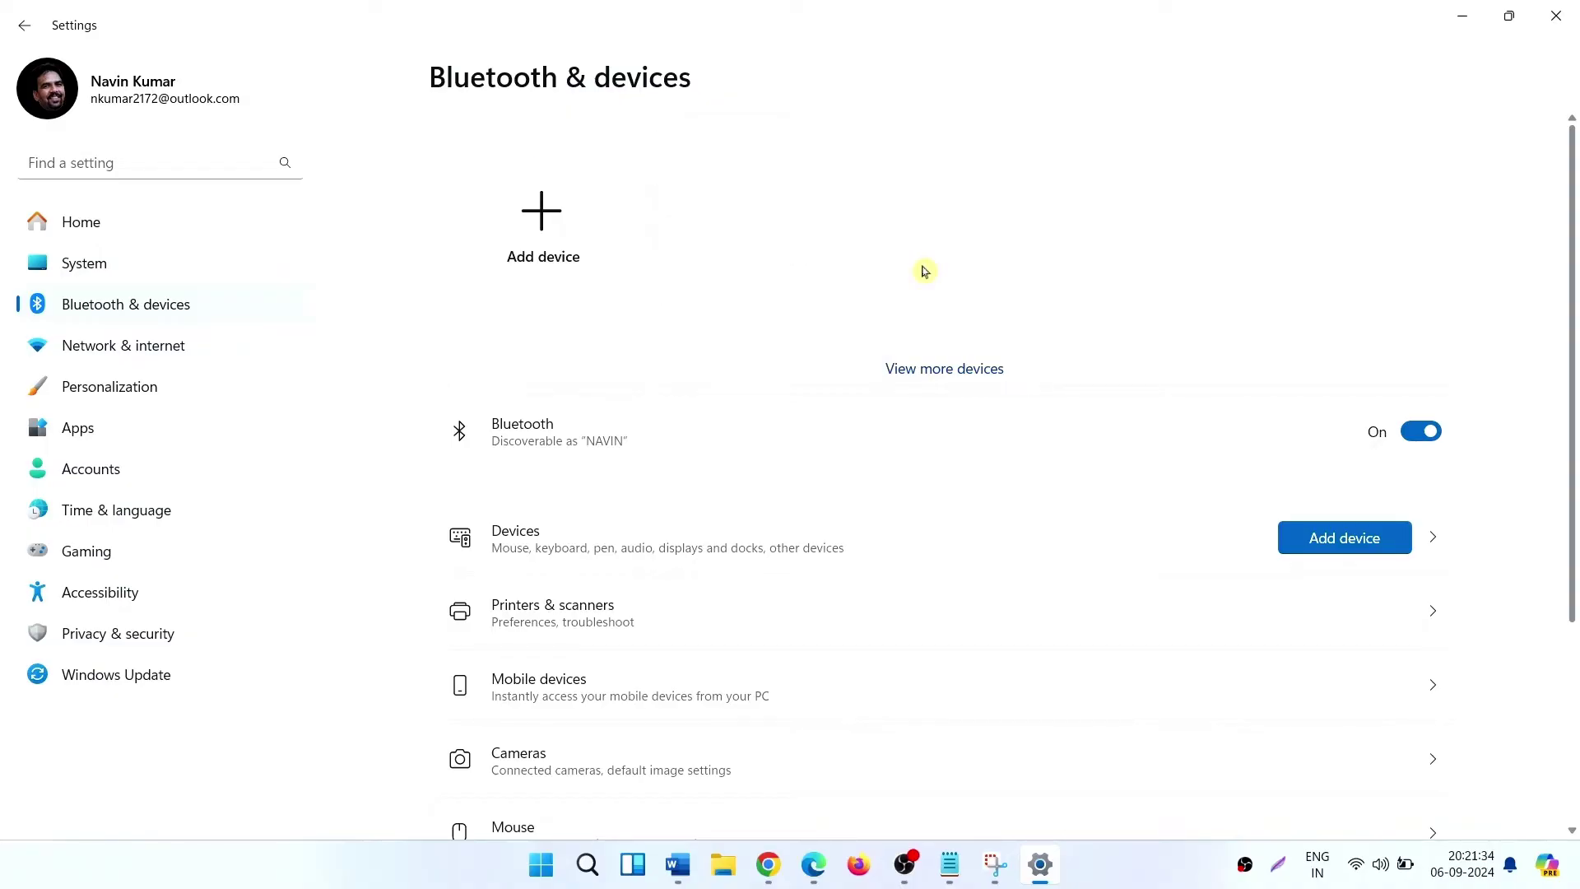
left_click(1474, 26)
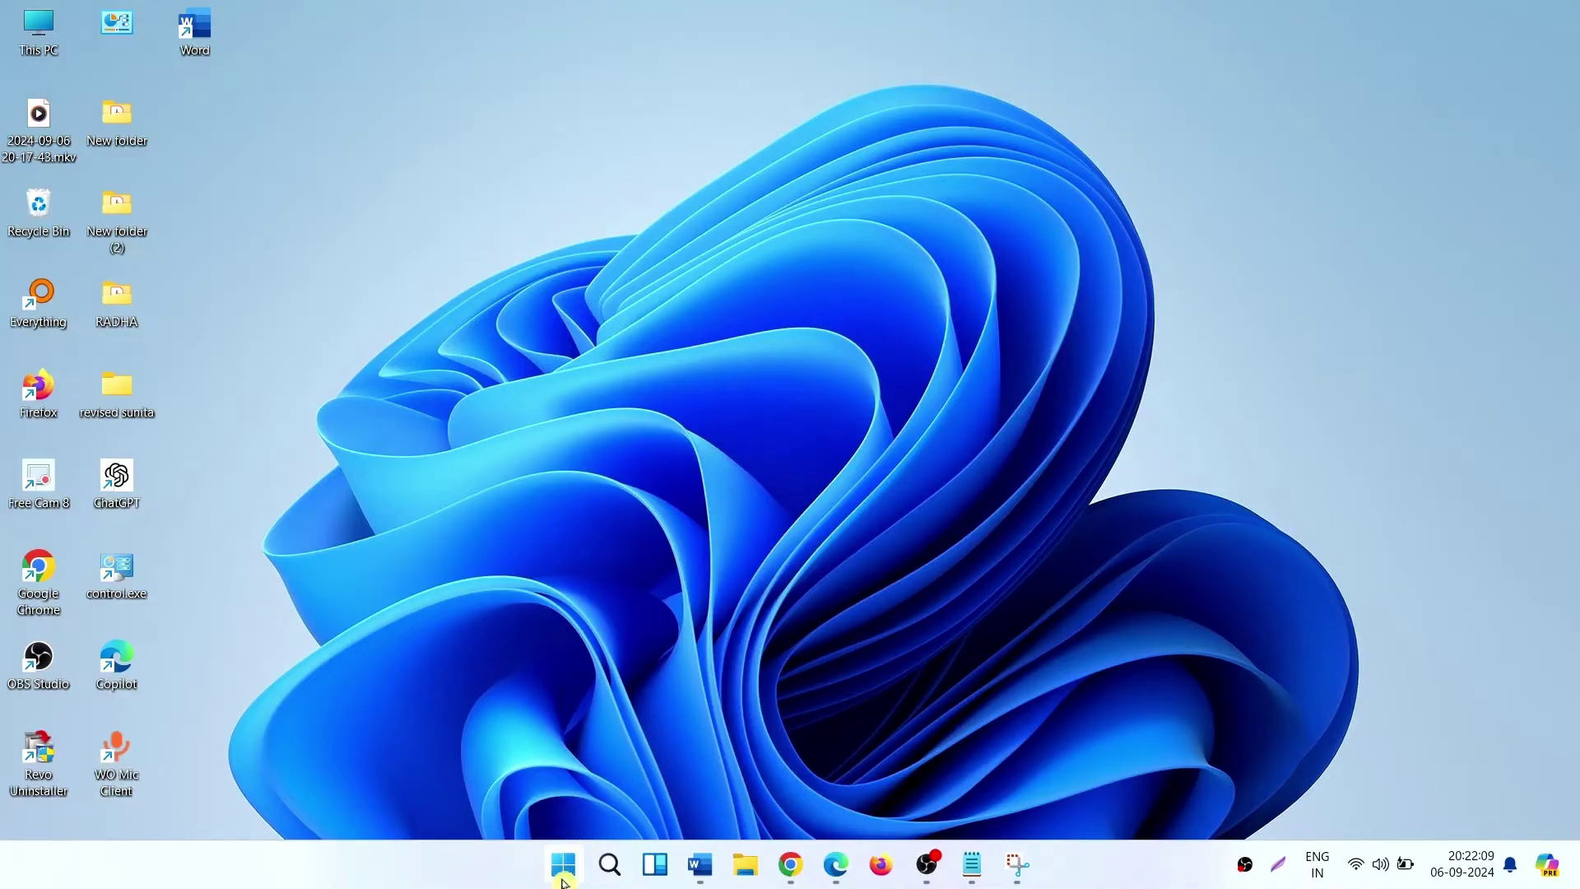
- Open Settings > Apps > Installed apps and scroll down to Snipping Tool (39.9 MB)
left_click(565, 879)
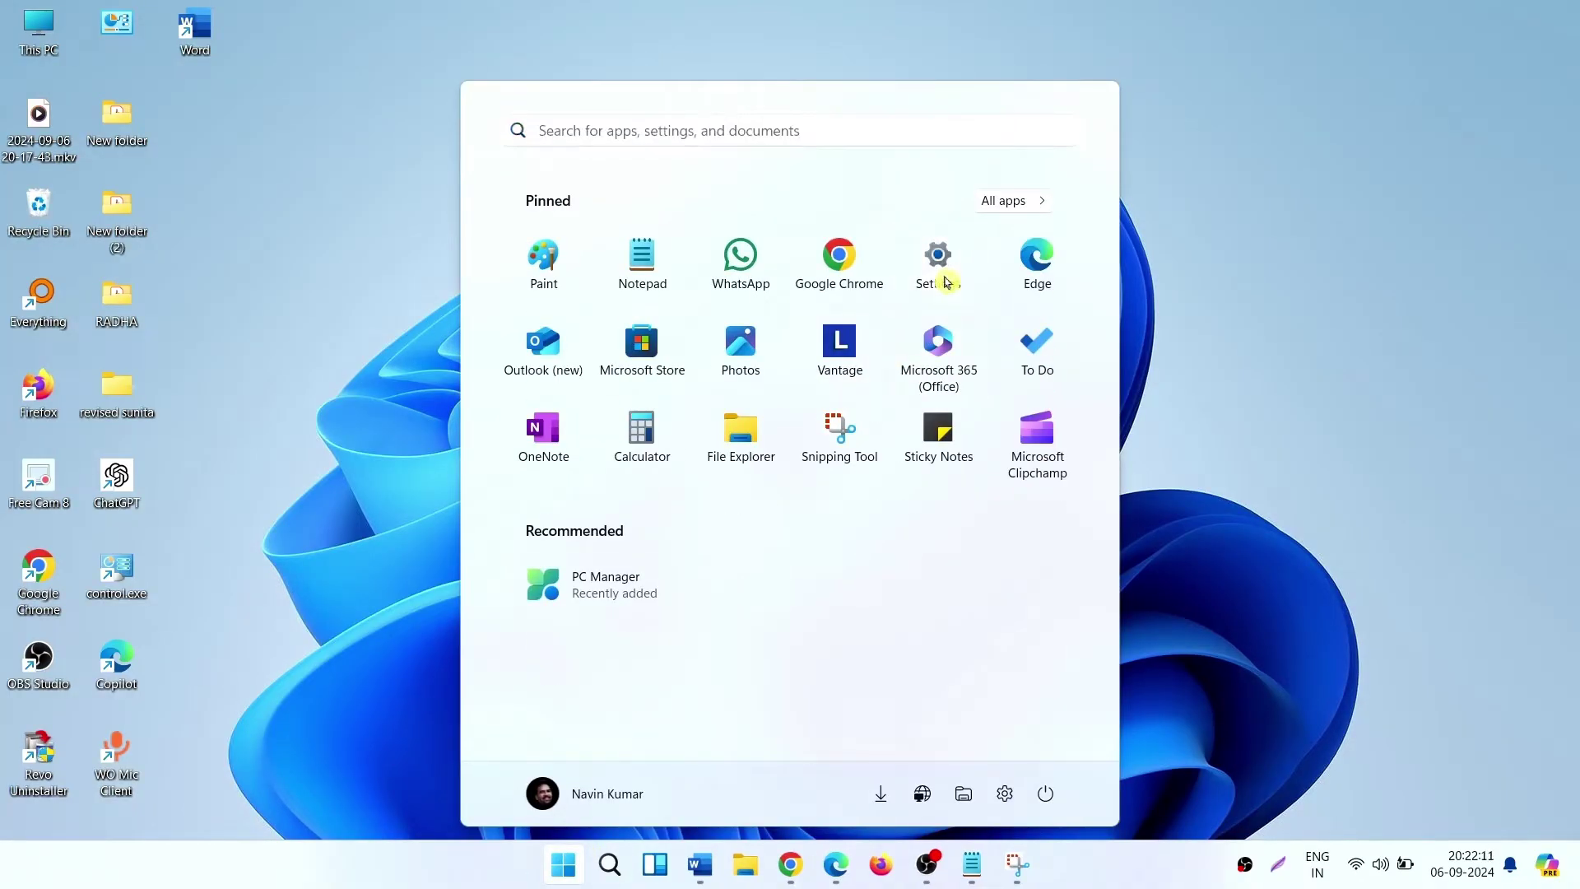
left_click(946, 282)
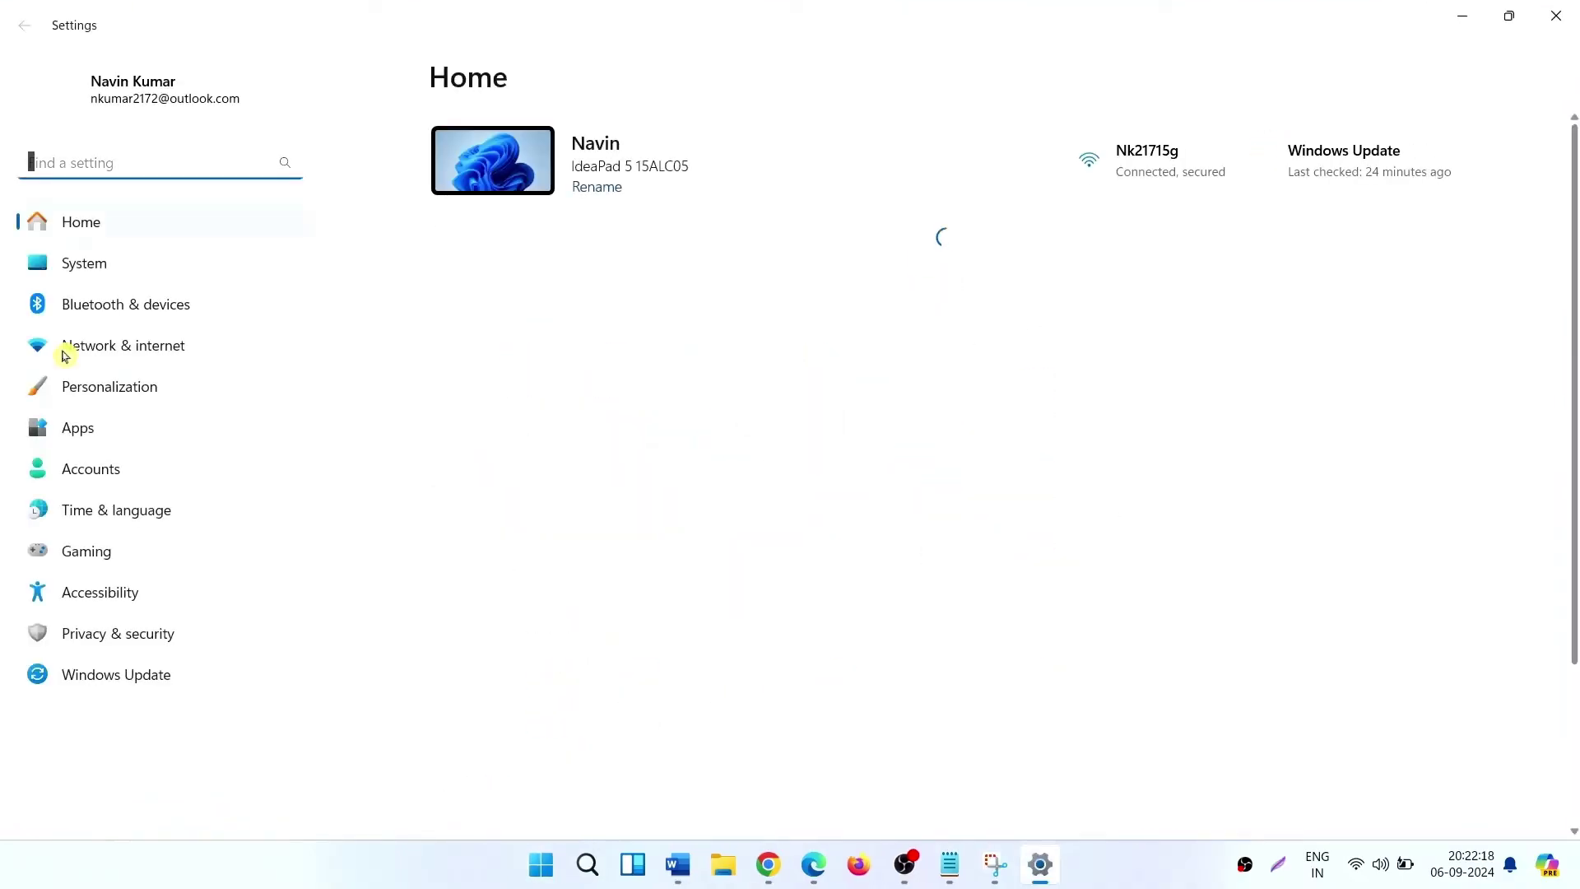
left_click(79, 430)
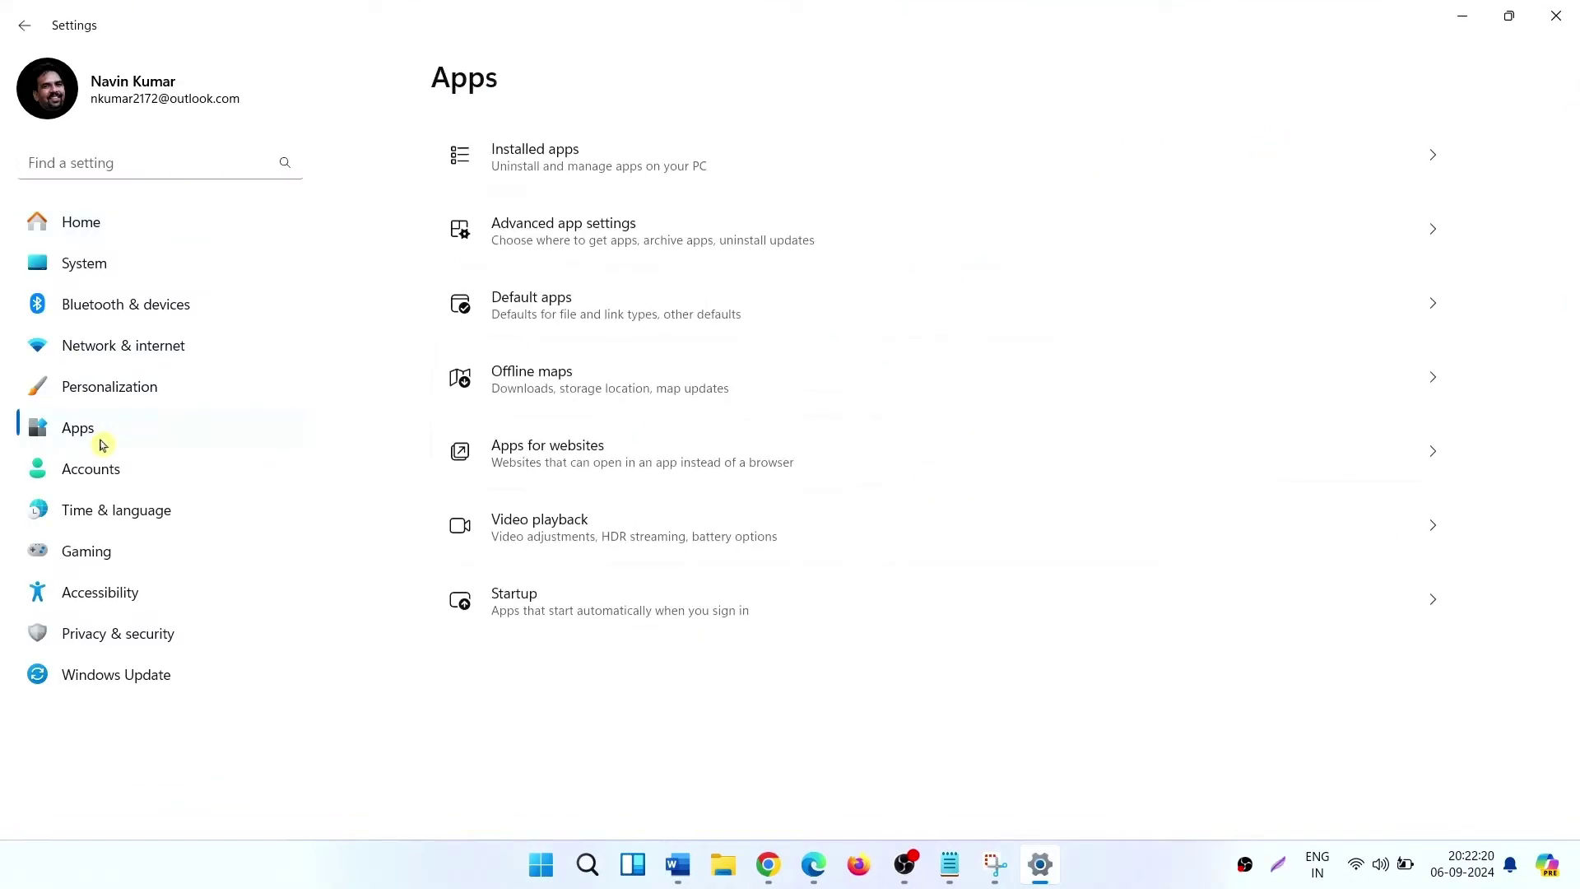
left_click(691, 173)
scroll(722, 539, "down", 2)
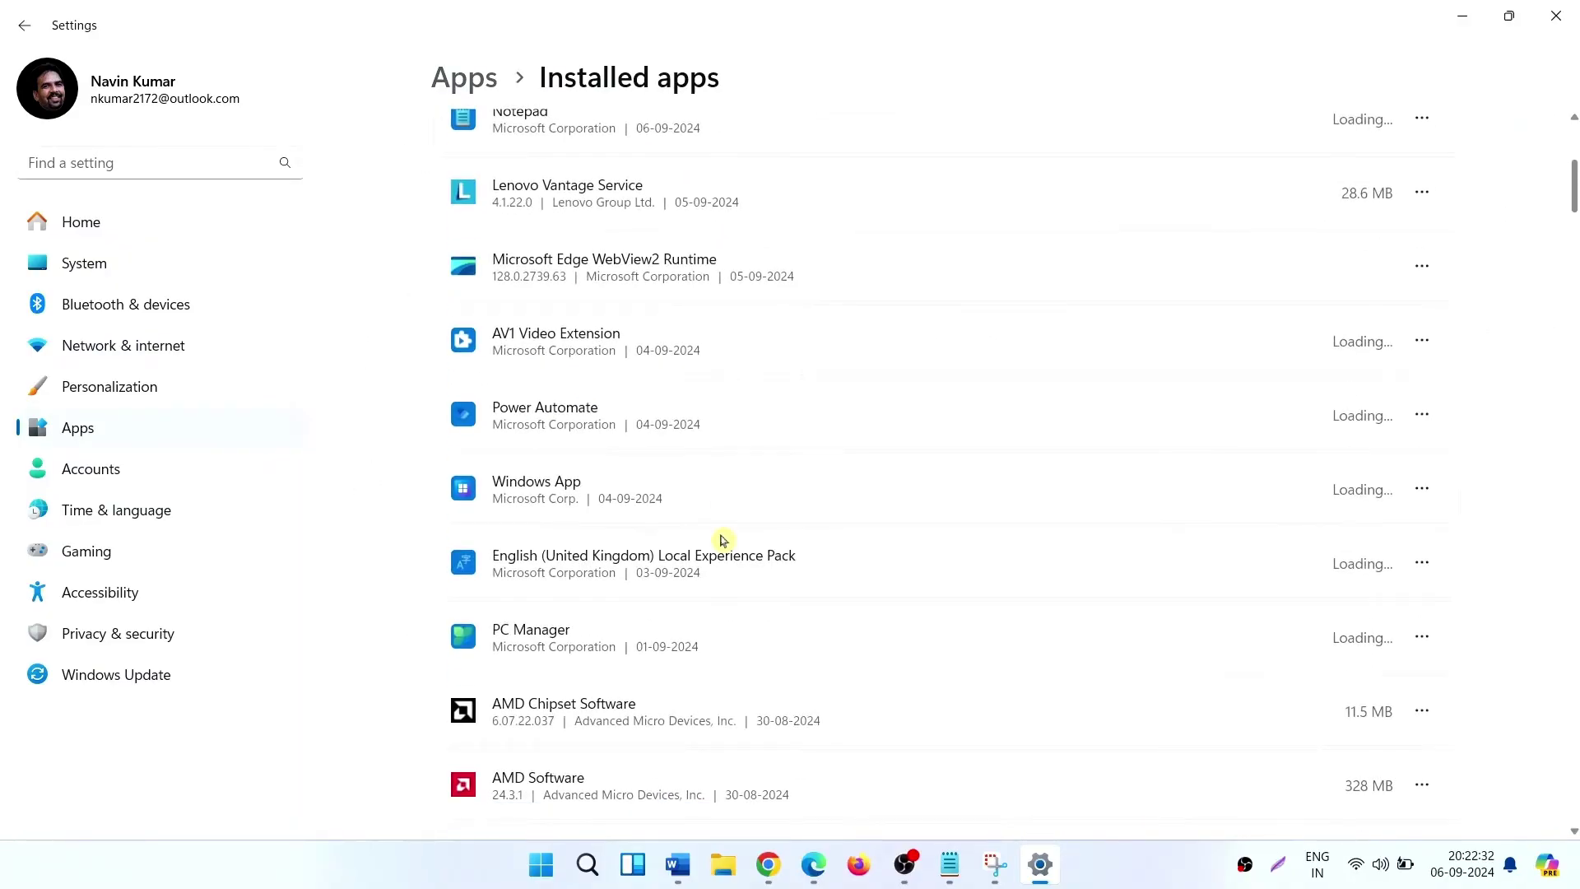
scroll(723, 539, "down", 3)
scroll(723, 539, "down", 3)
scroll(647, 504, "down", 3)
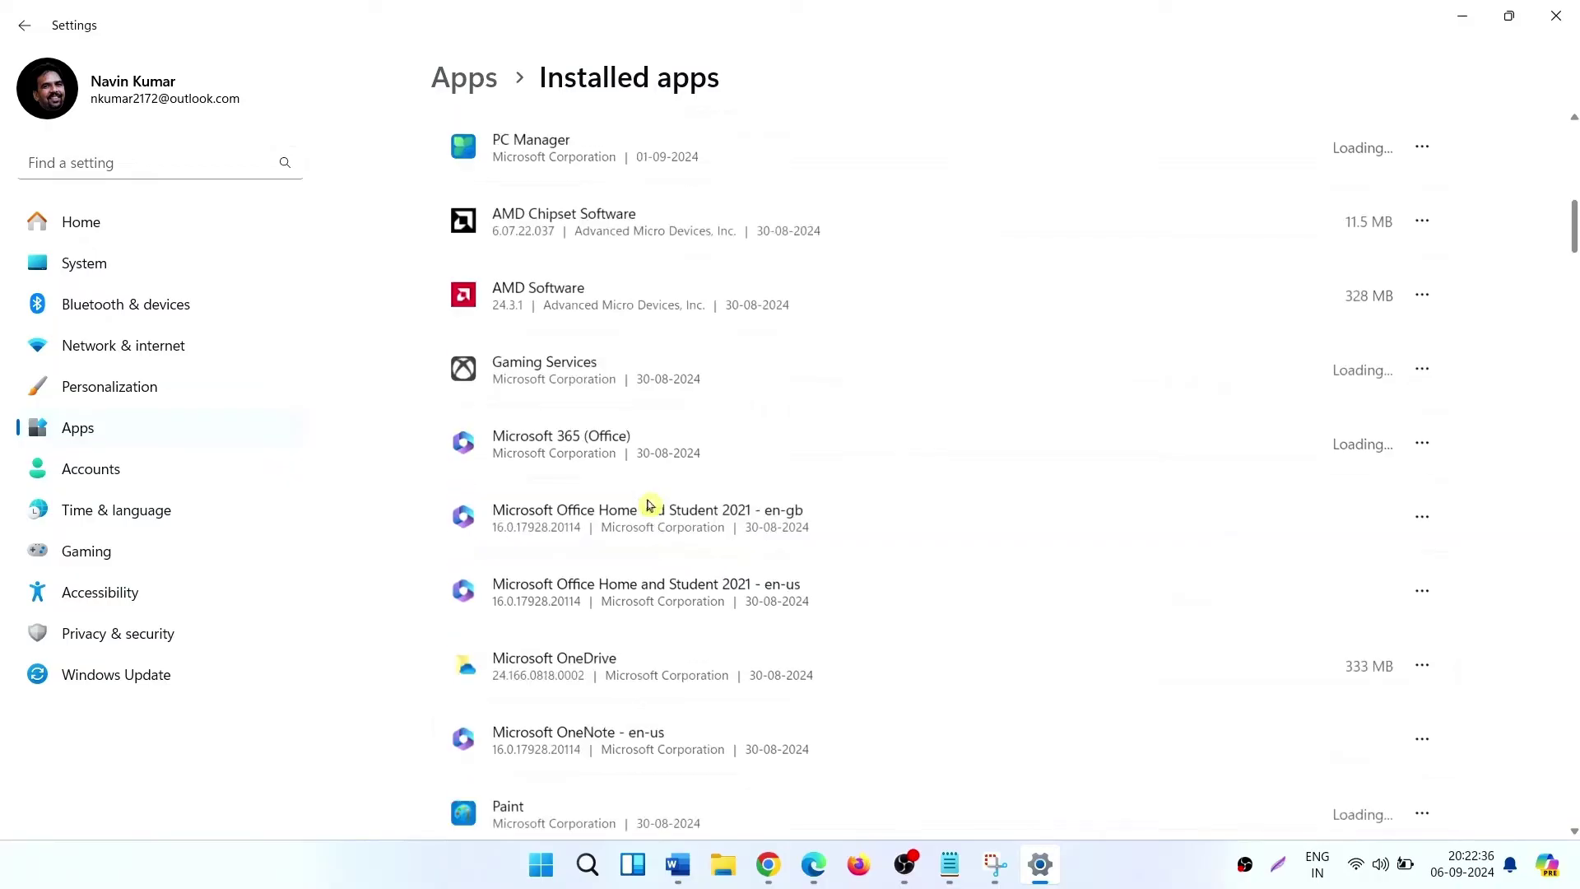
scroll(657, 449, "down", 5)
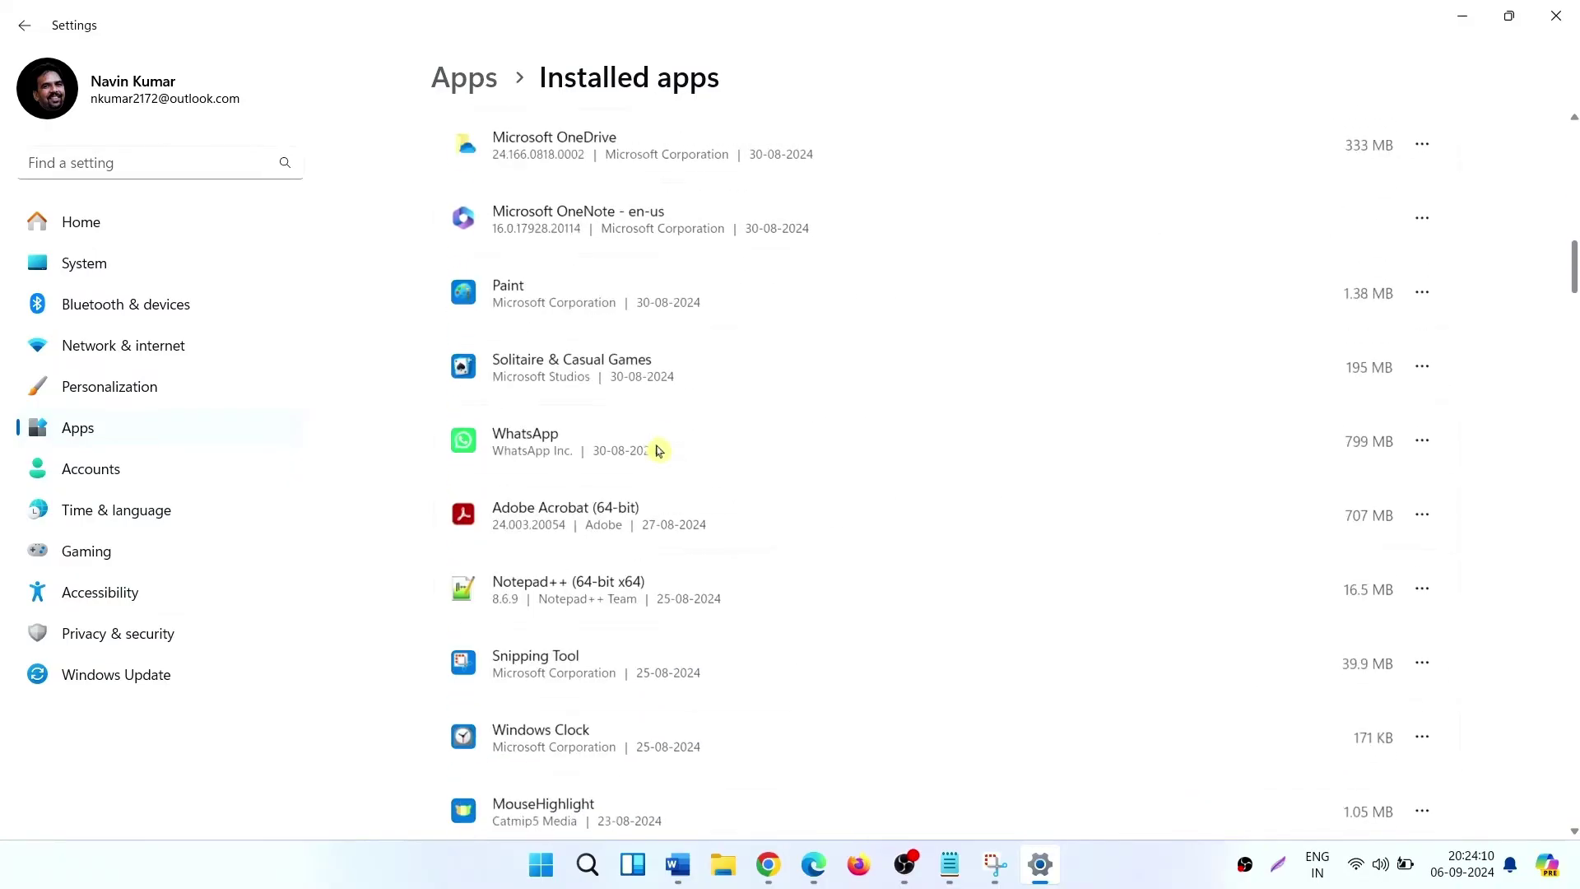
scroll(658, 450, "down", 1)
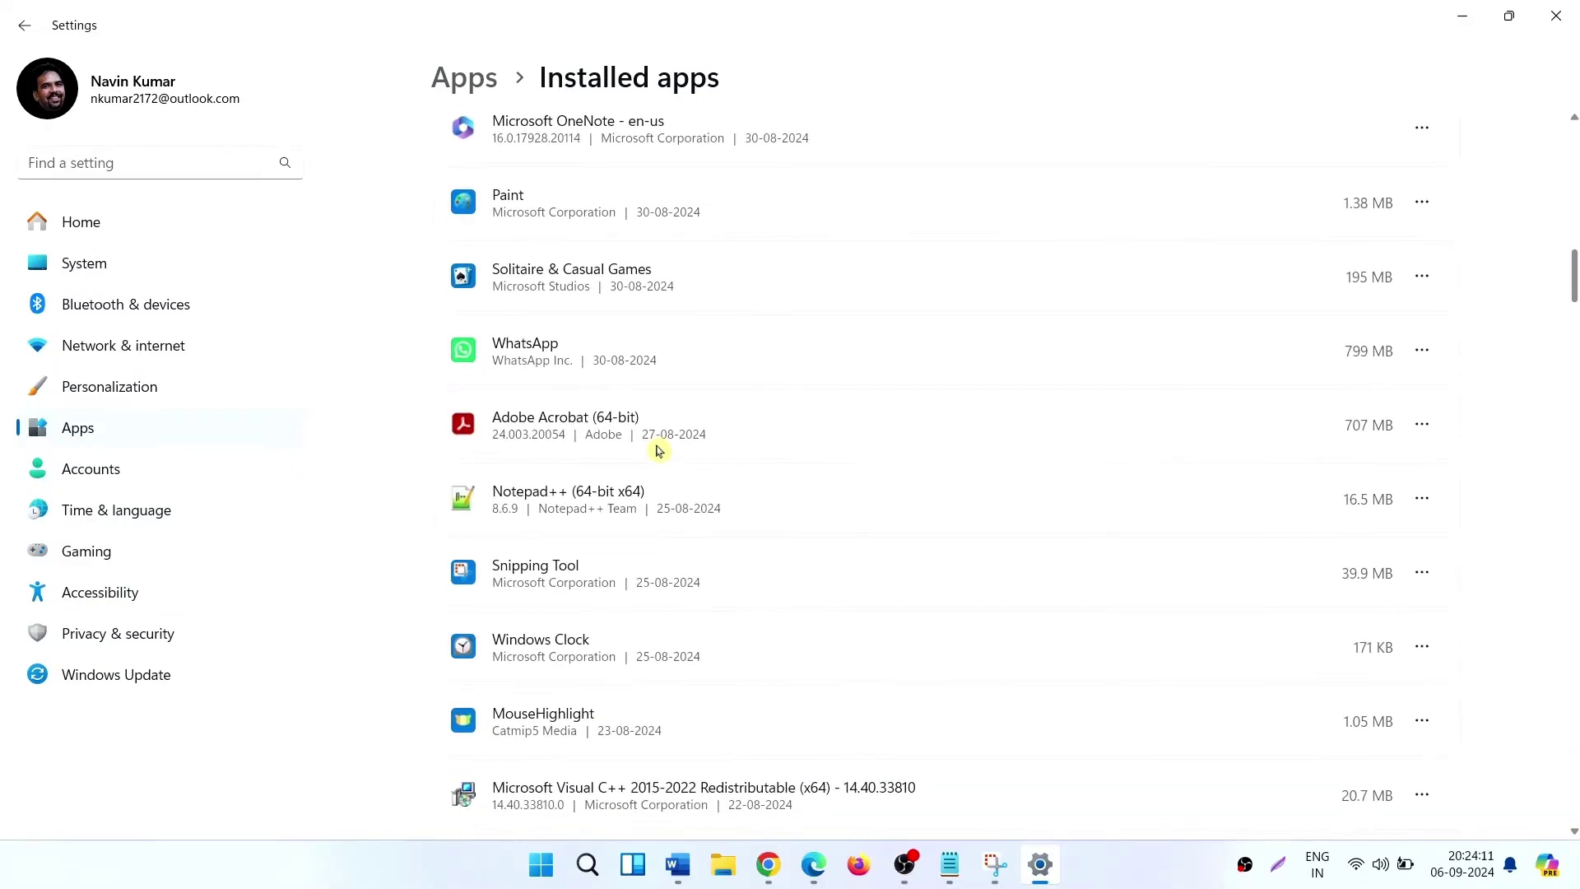
scroll(659, 450, "down", 3)
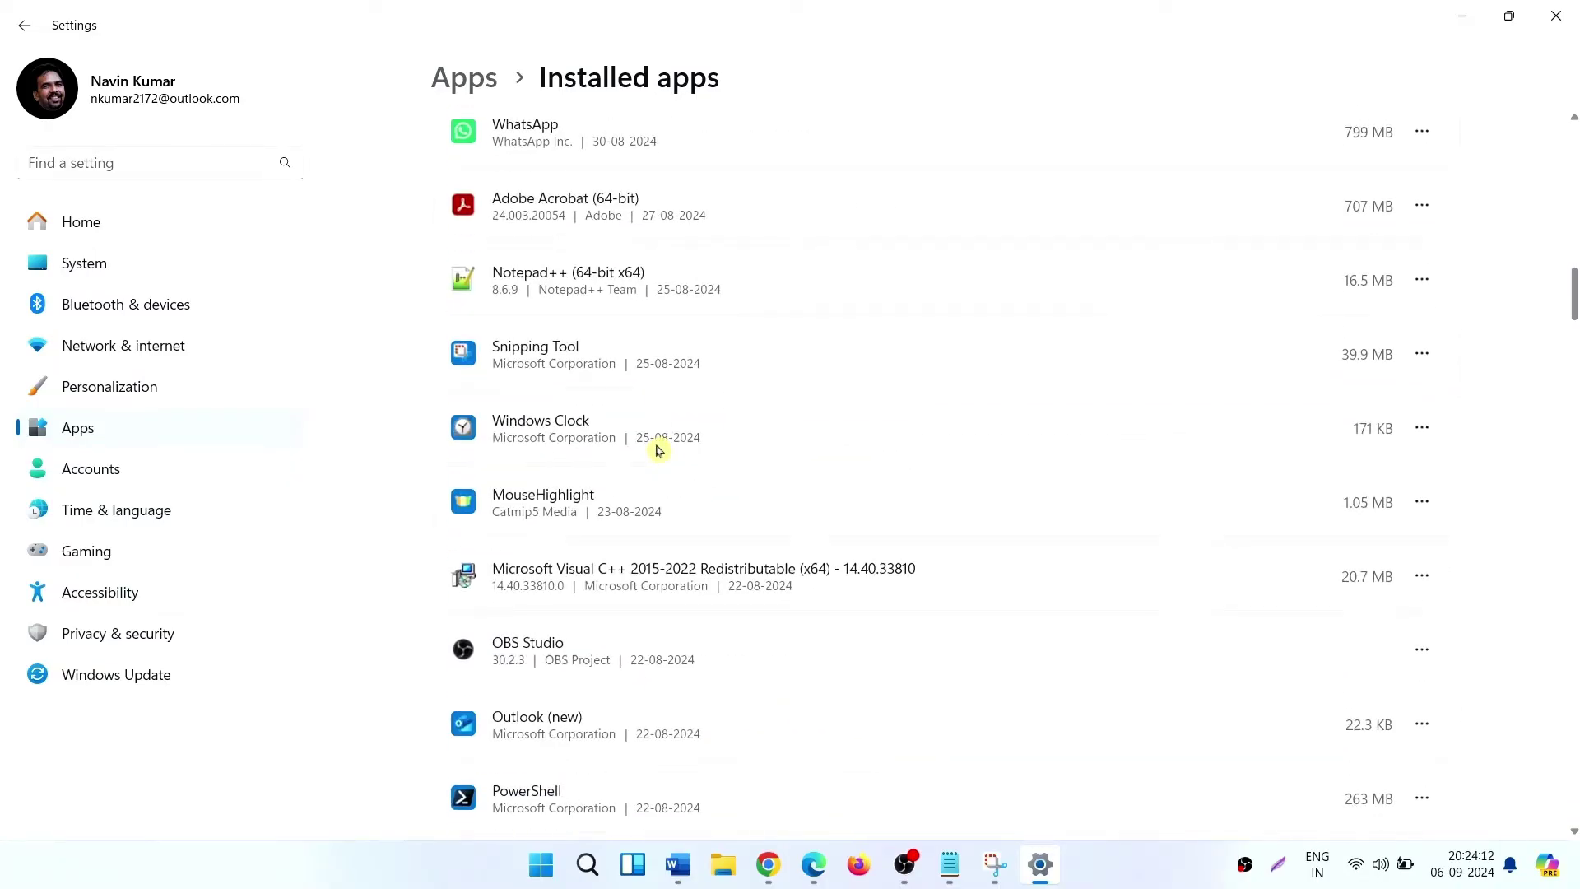
- From Snipping Tool's Advanced options, terminate it, run Repair, then Reset and confirm
left_click(1424, 356)
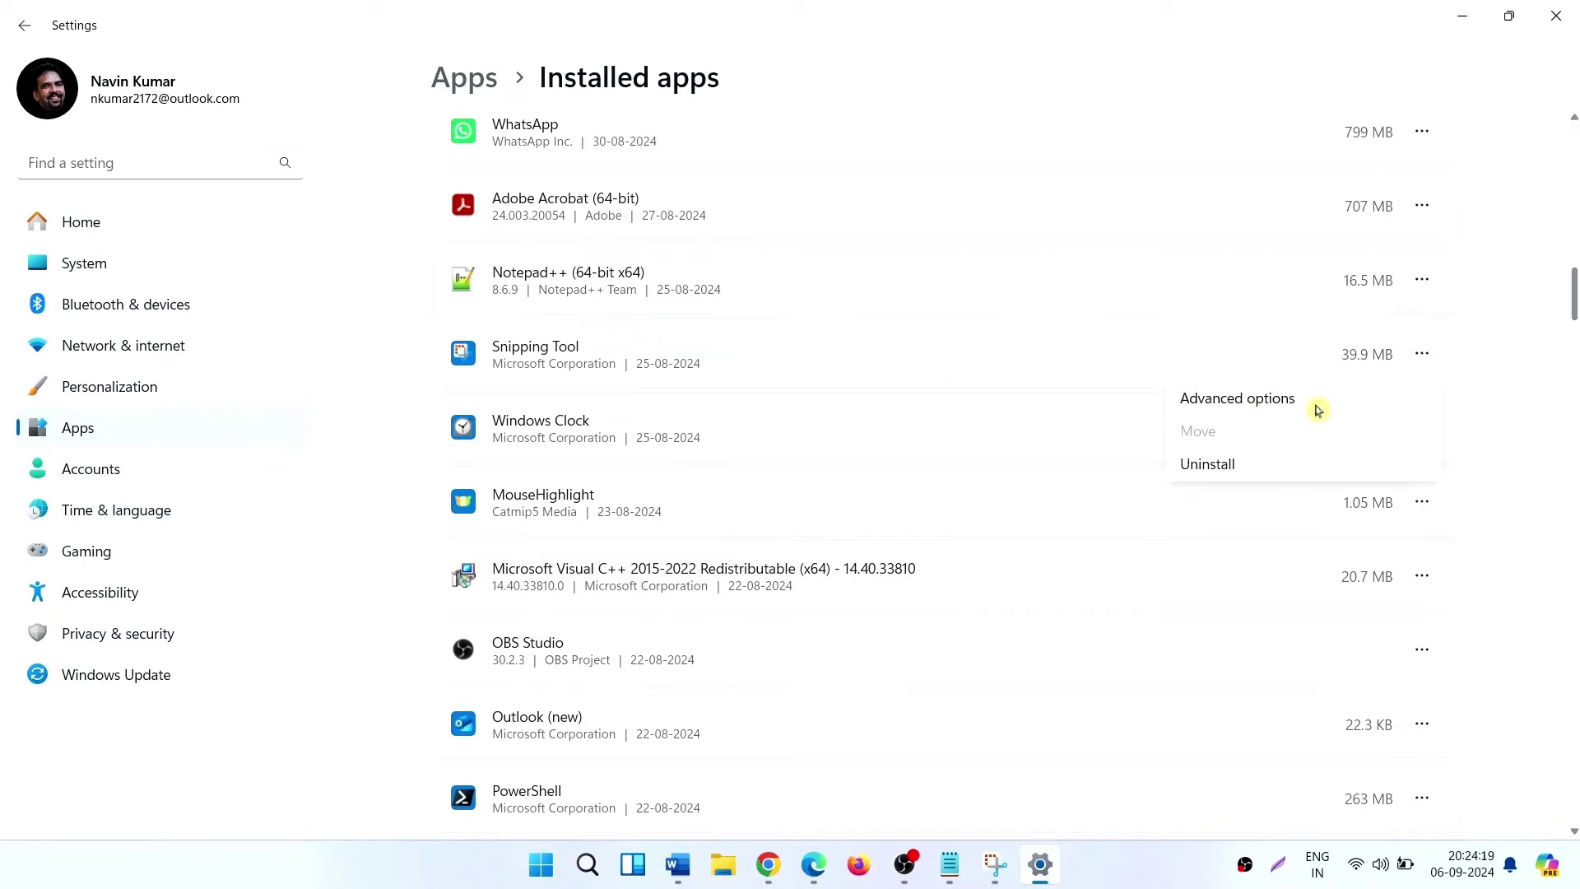
left_click(1318, 410)
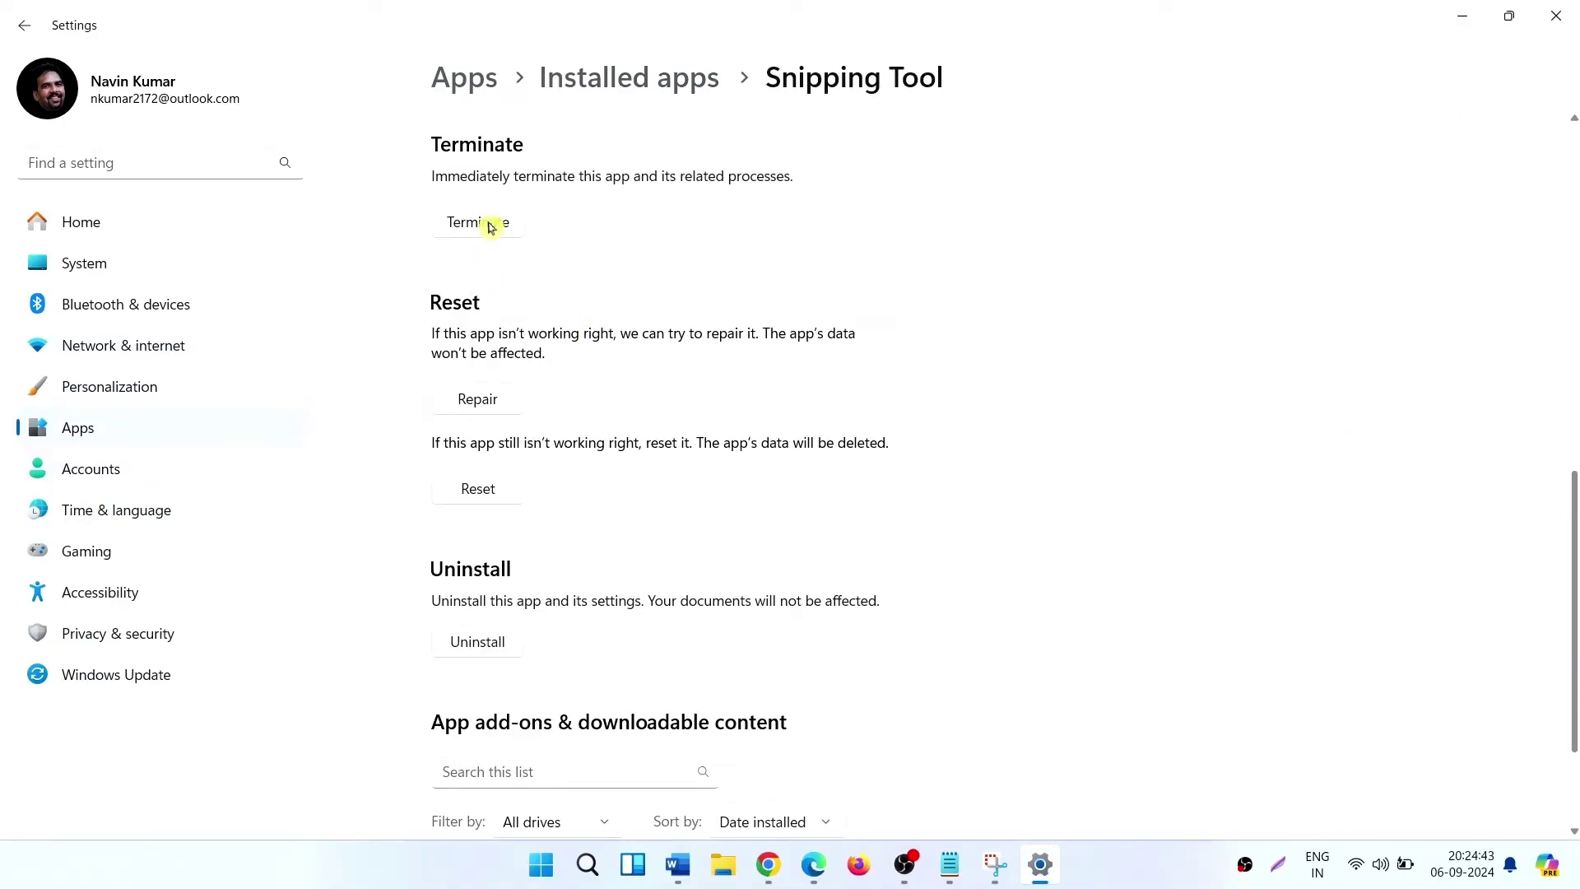
left_click(491, 225)
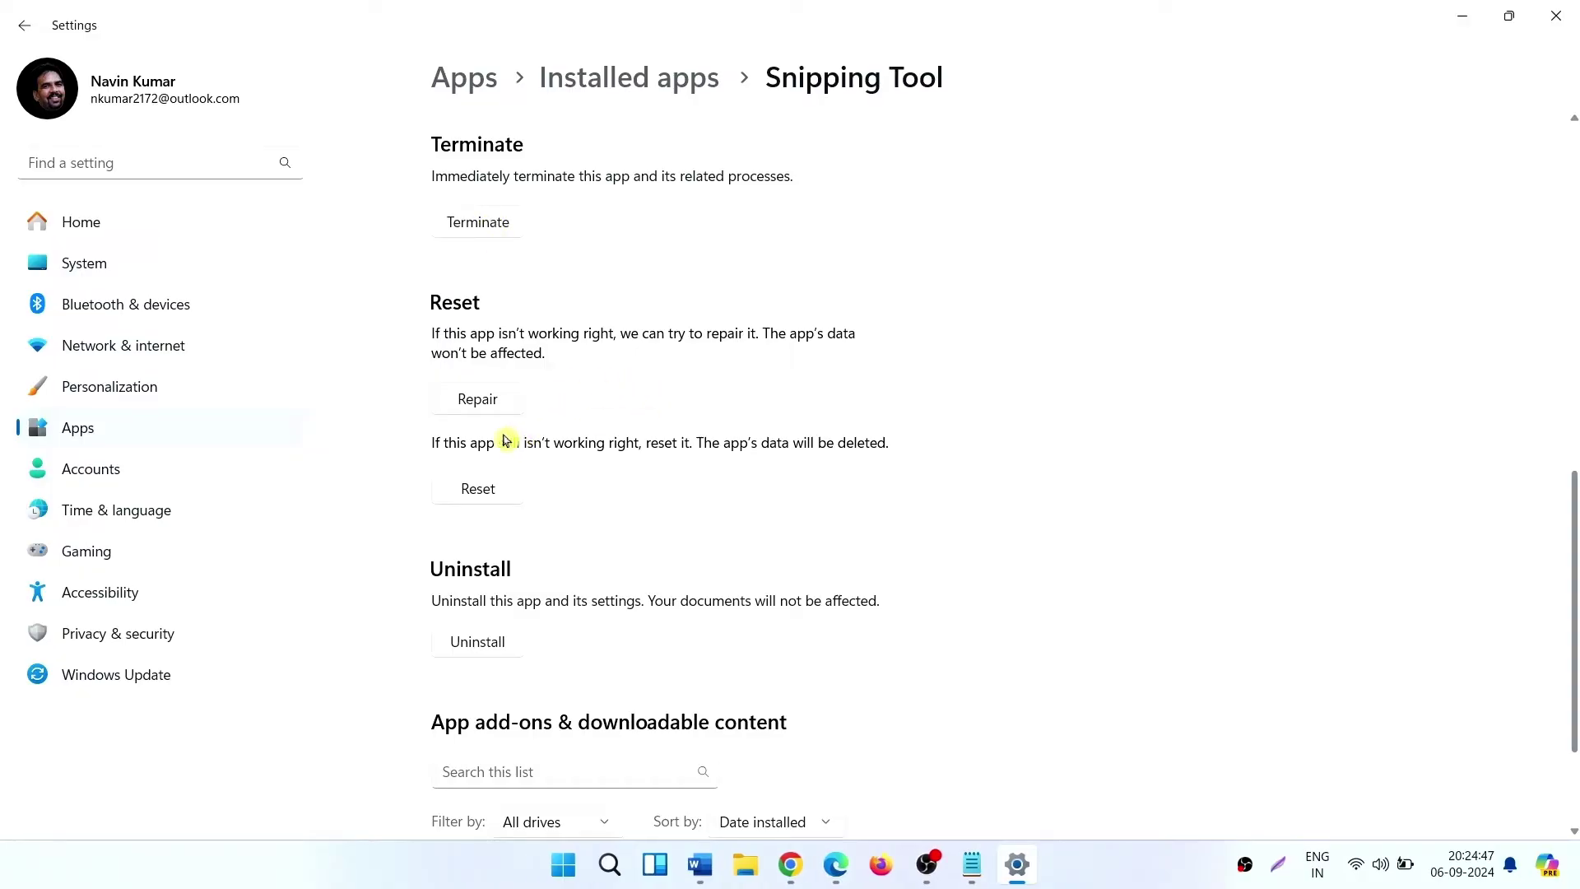
left_click(472, 400)
left_click(495, 497)
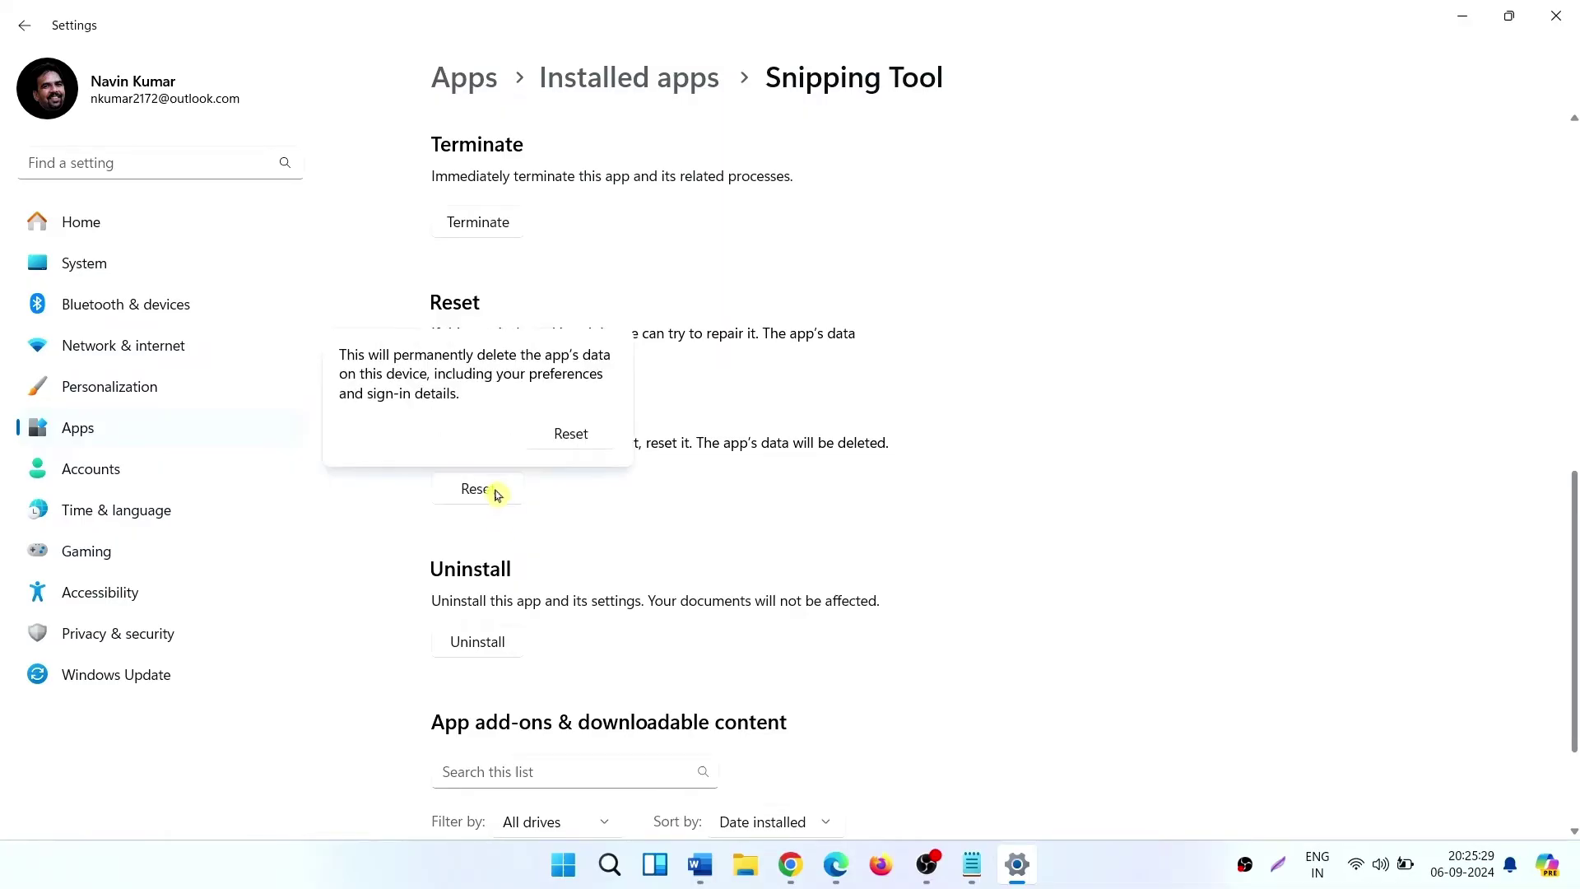
left_click(583, 433)
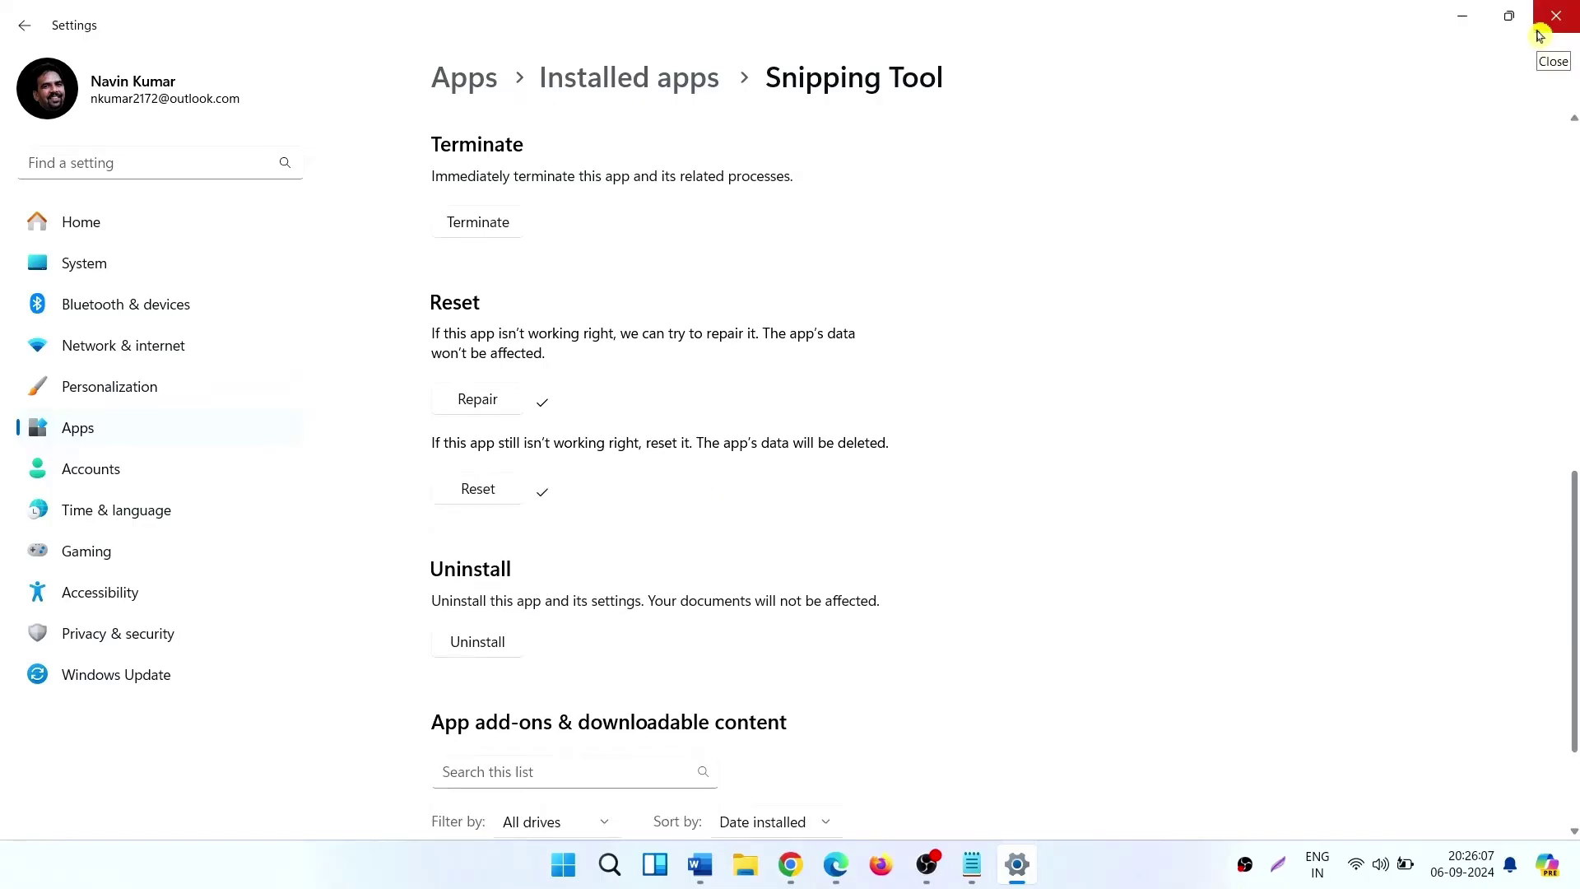
left_click(1562, 31)
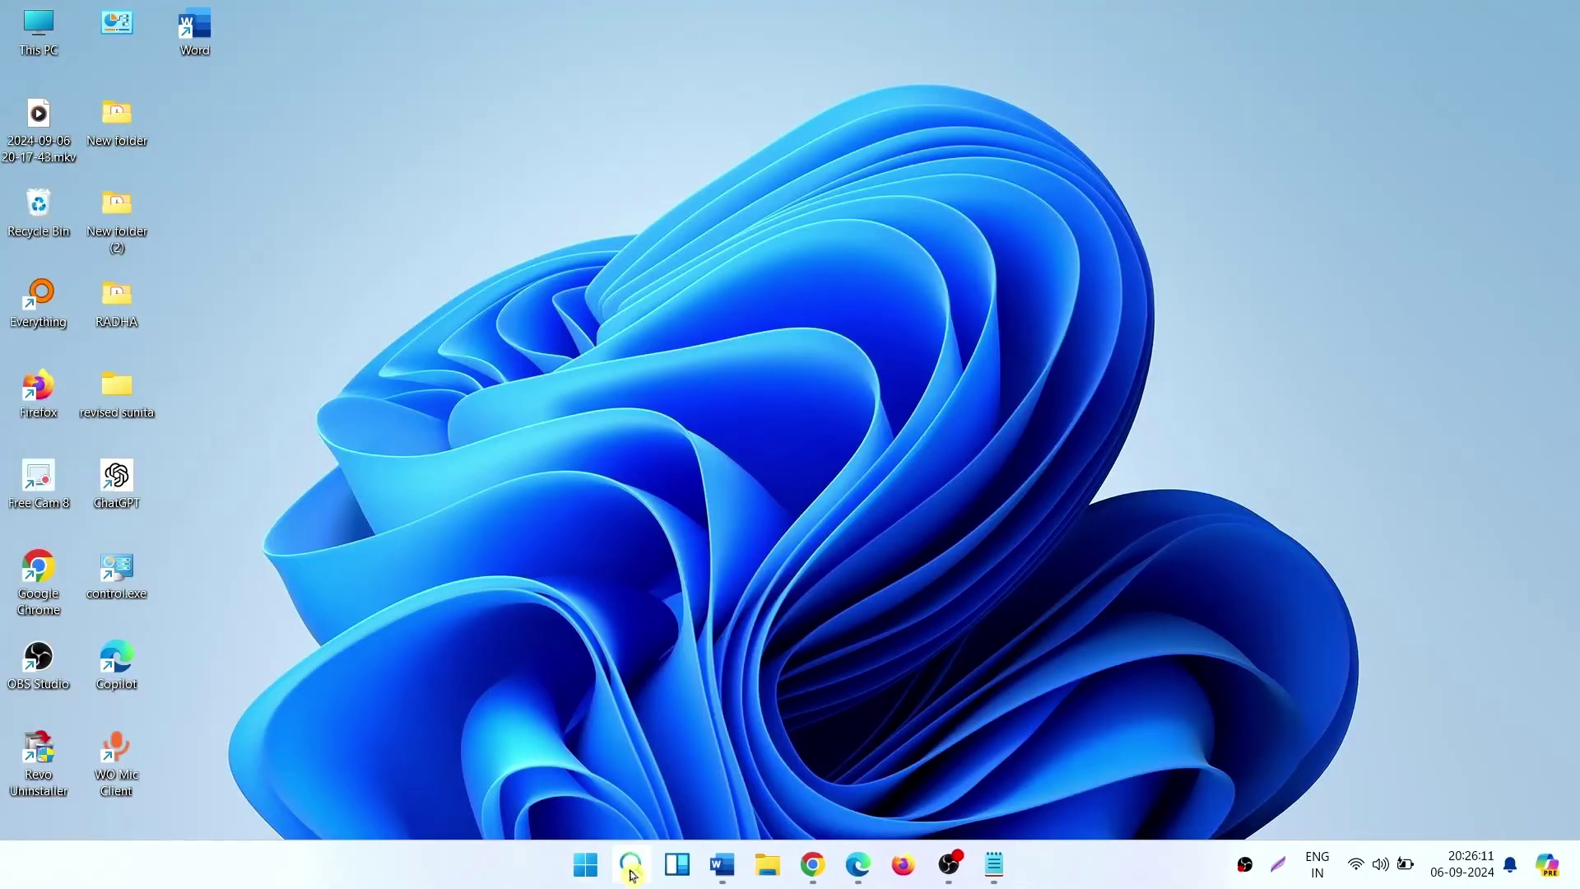
left_click(631, 863)
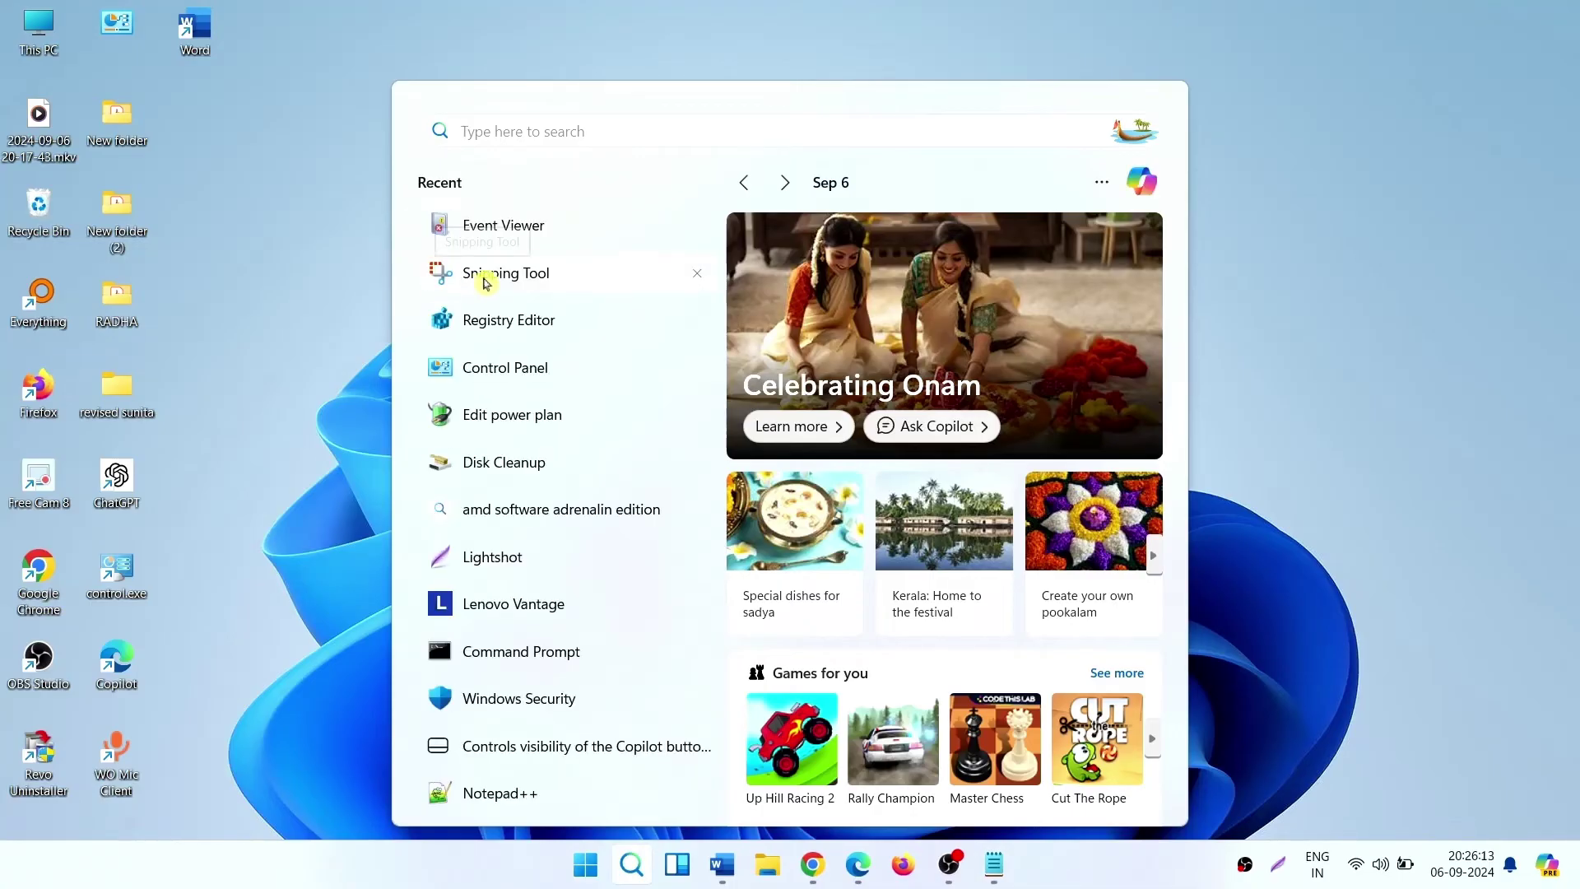
left_click(481, 273)
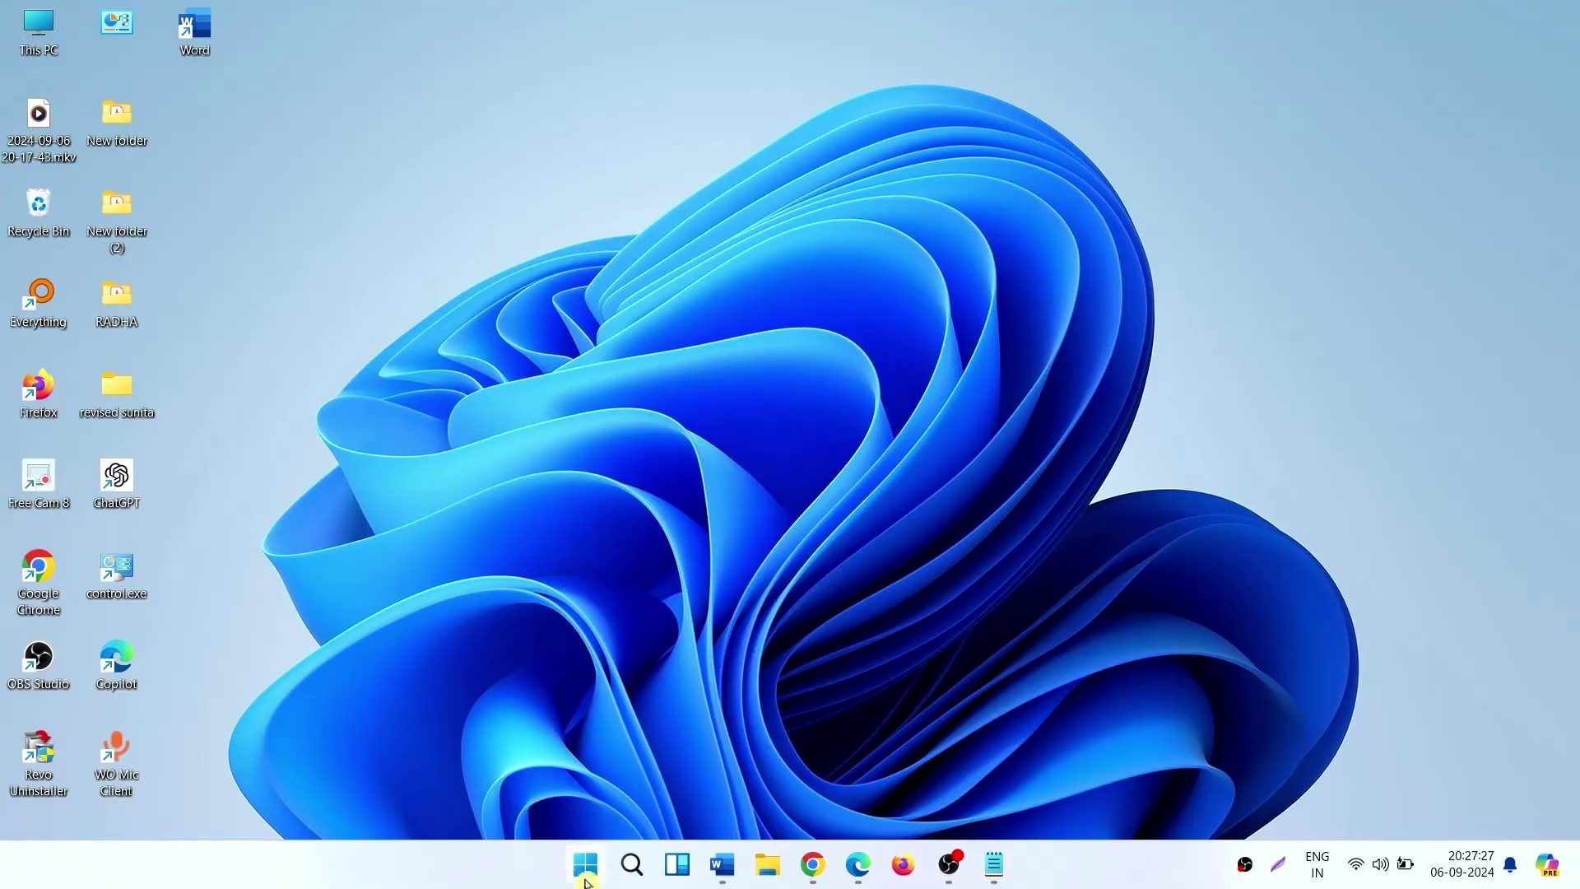
- Go to Settings > System > Sound and scroll down to More sound settings
left_click(592, 863)
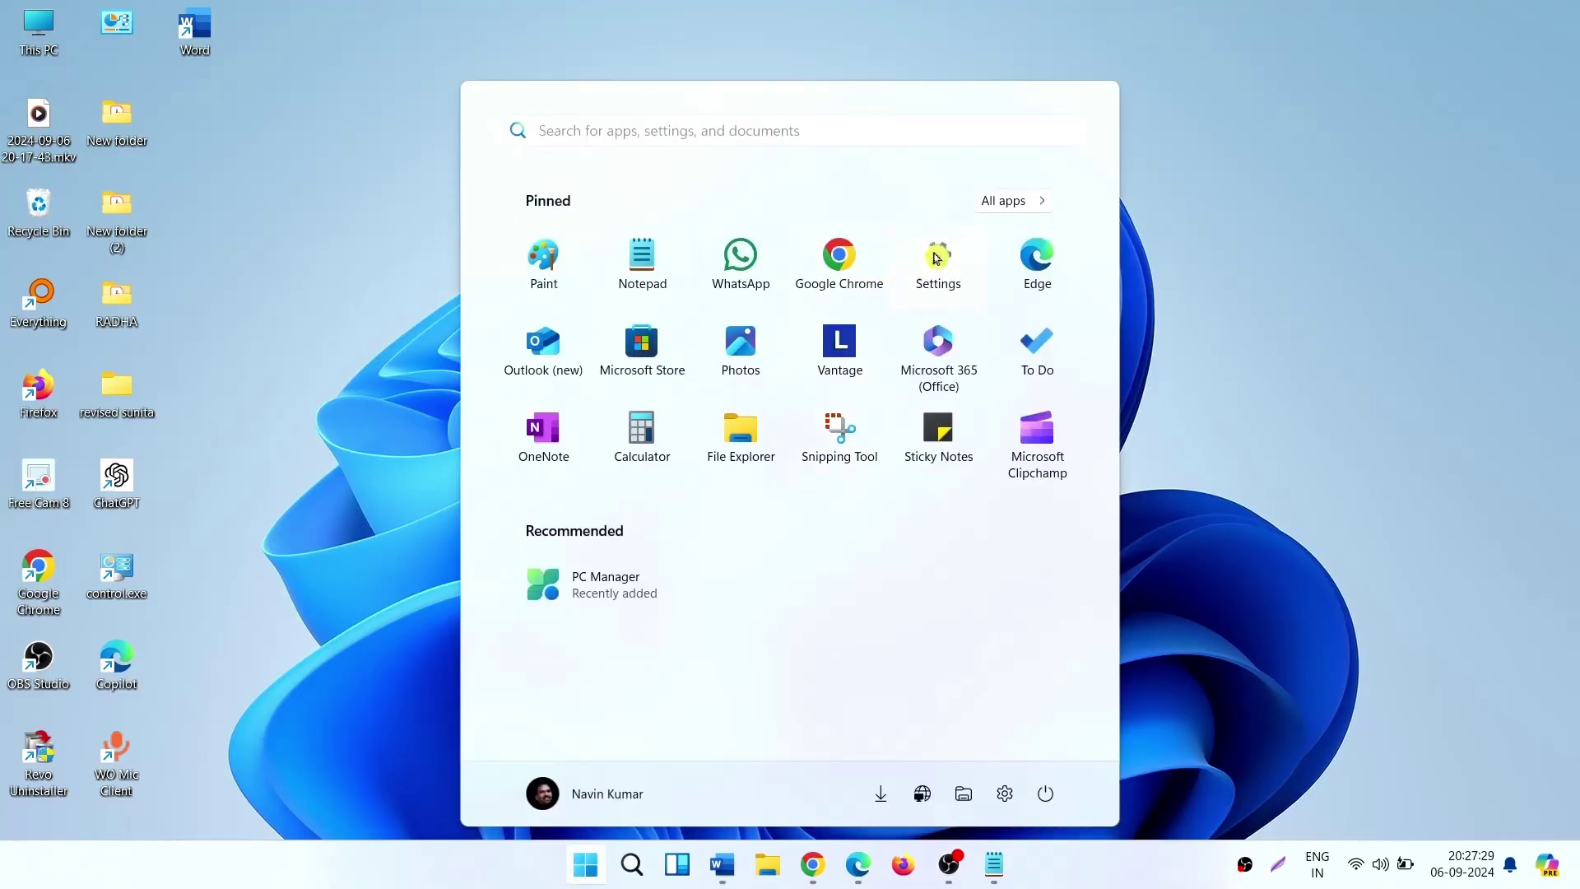
left_click(936, 260)
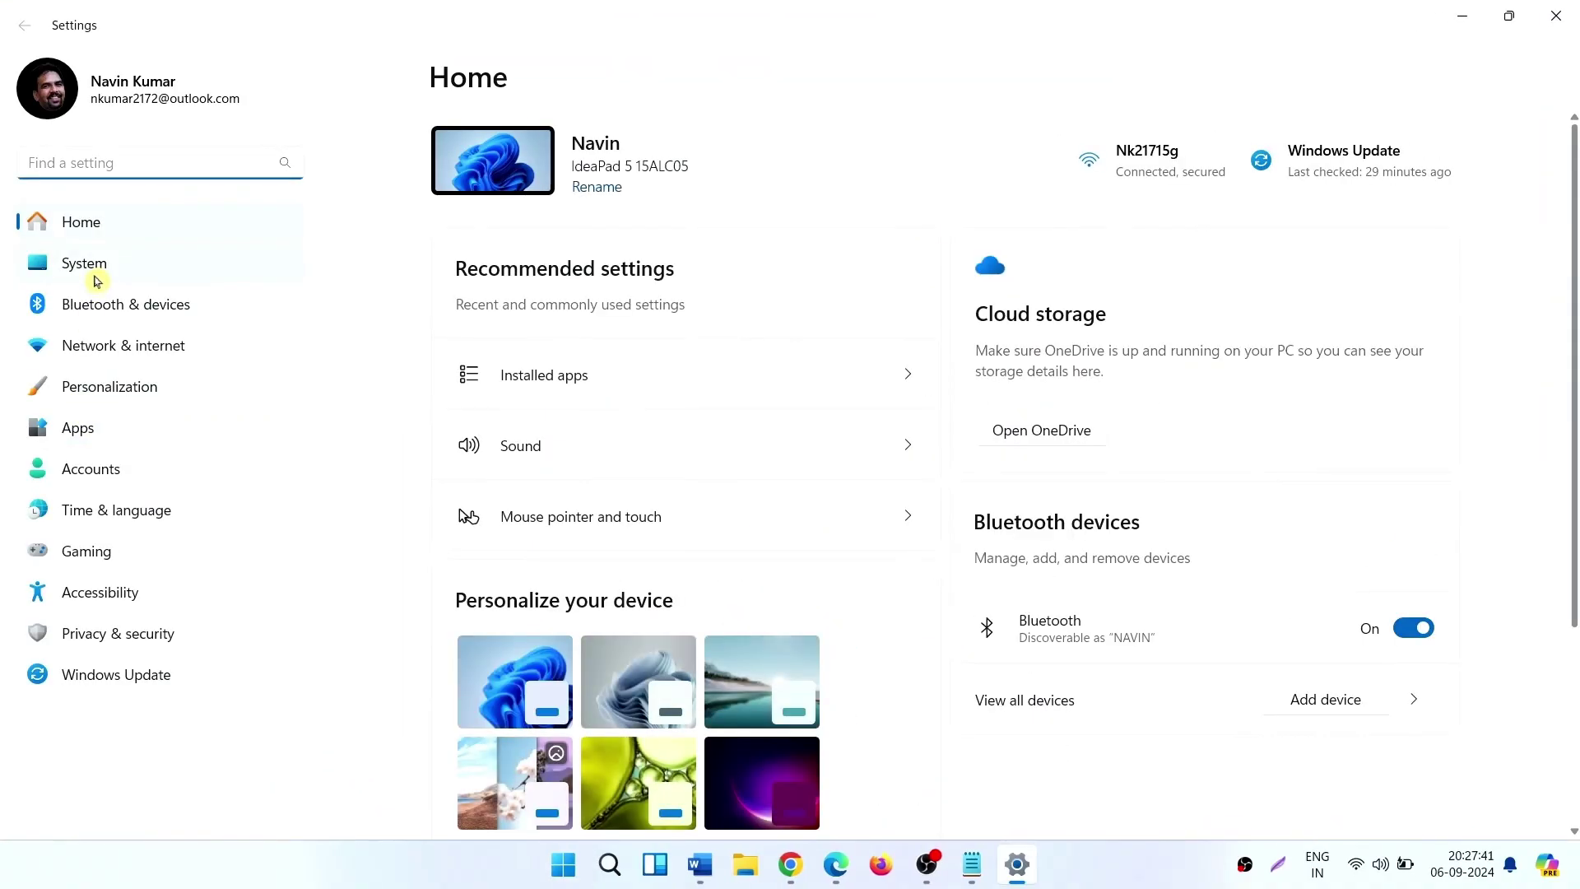
left_click(96, 280)
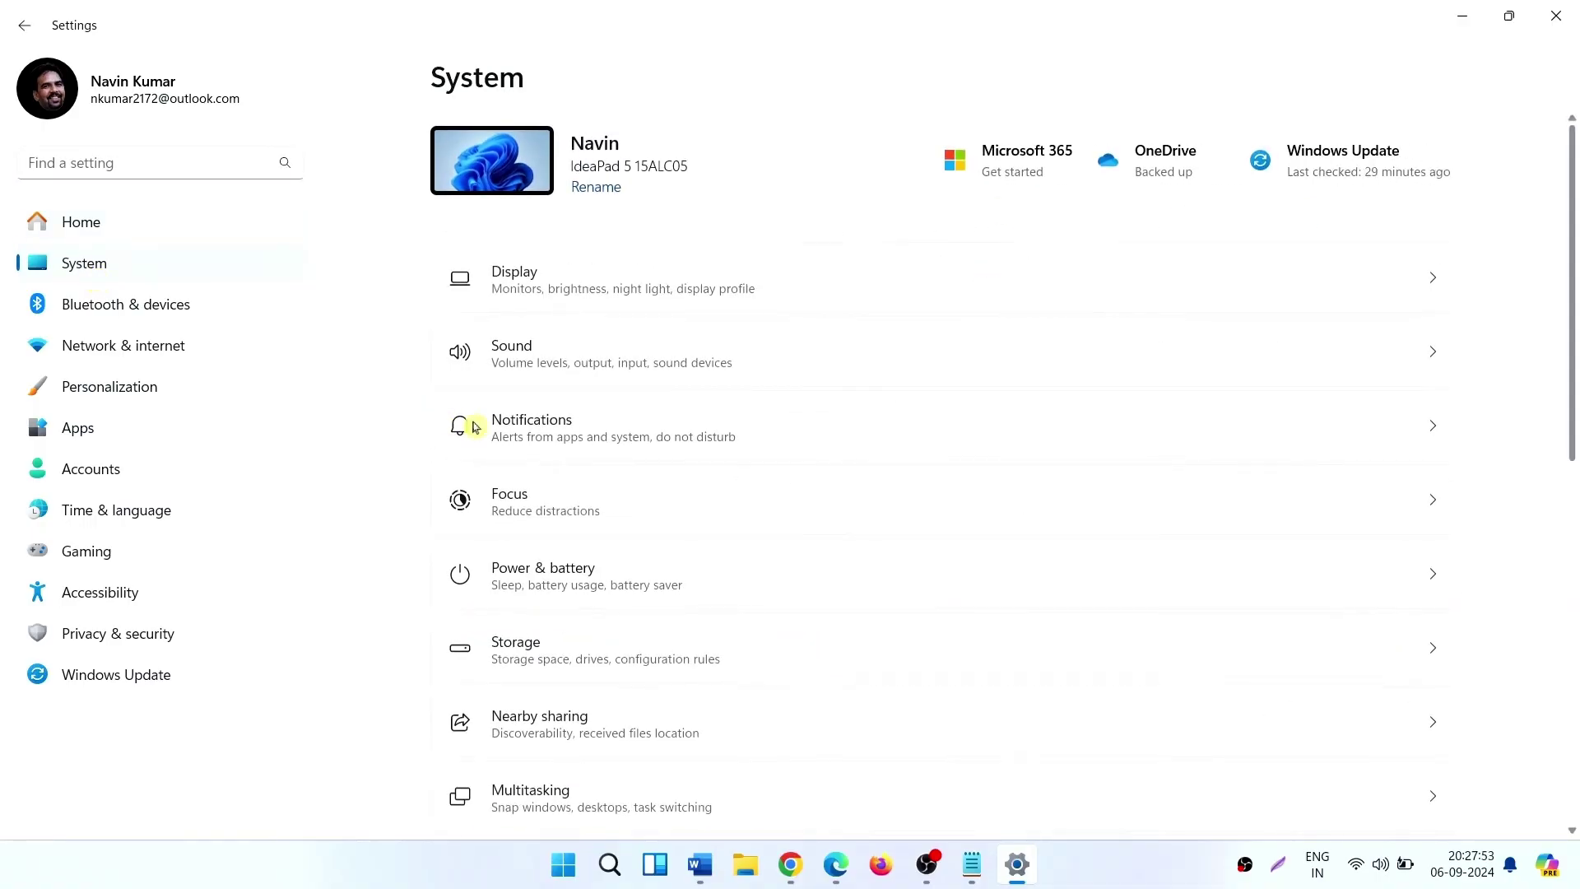
left_click(546, 356)
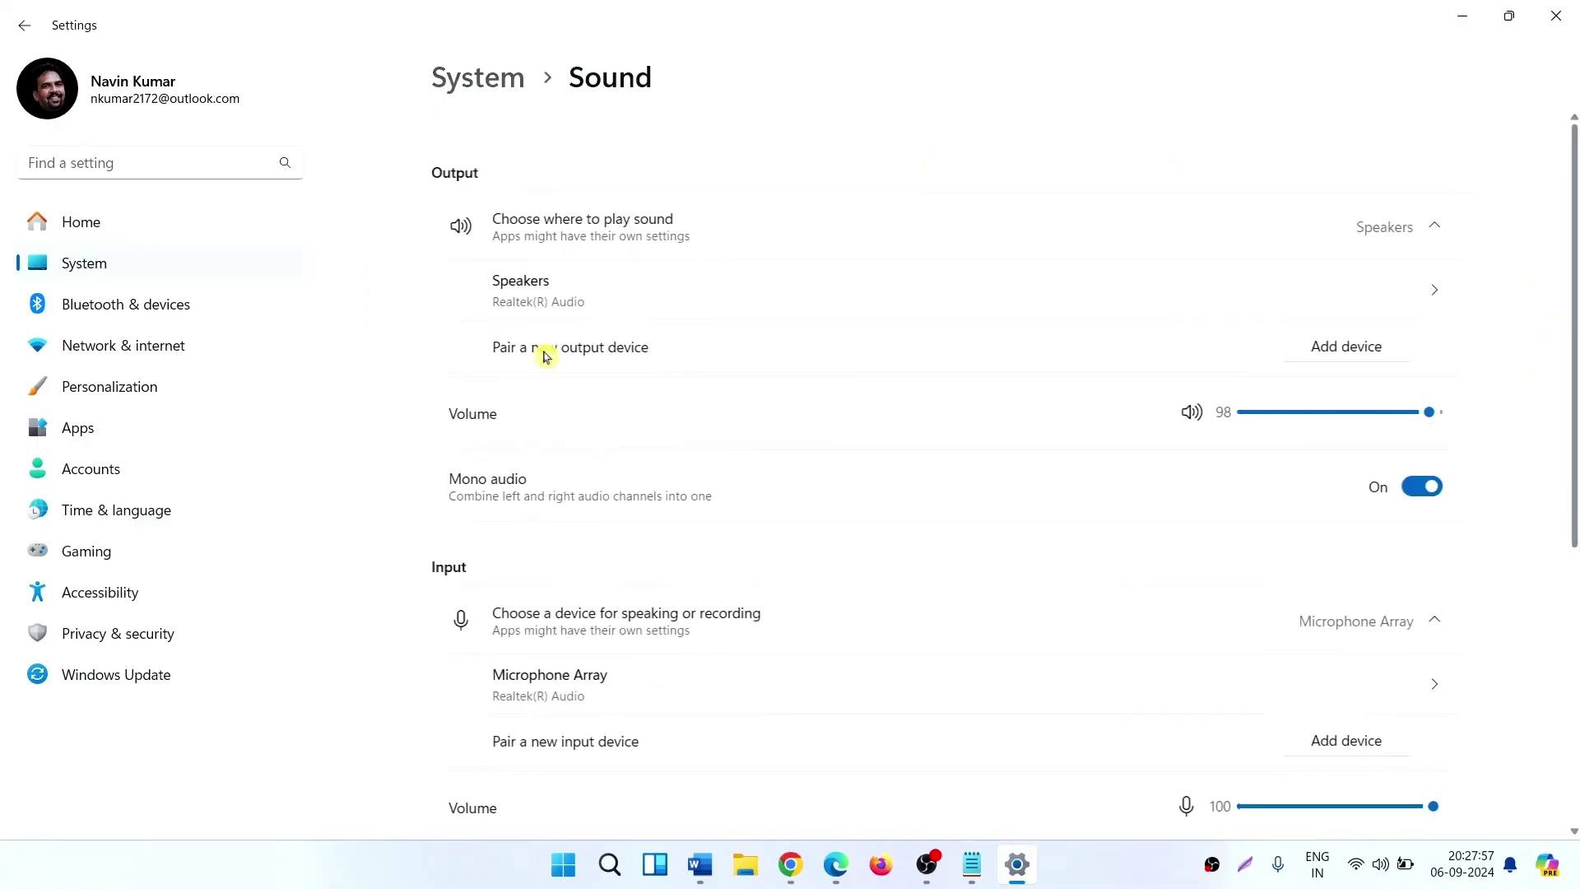
scroll(540, 352, "down", 8)
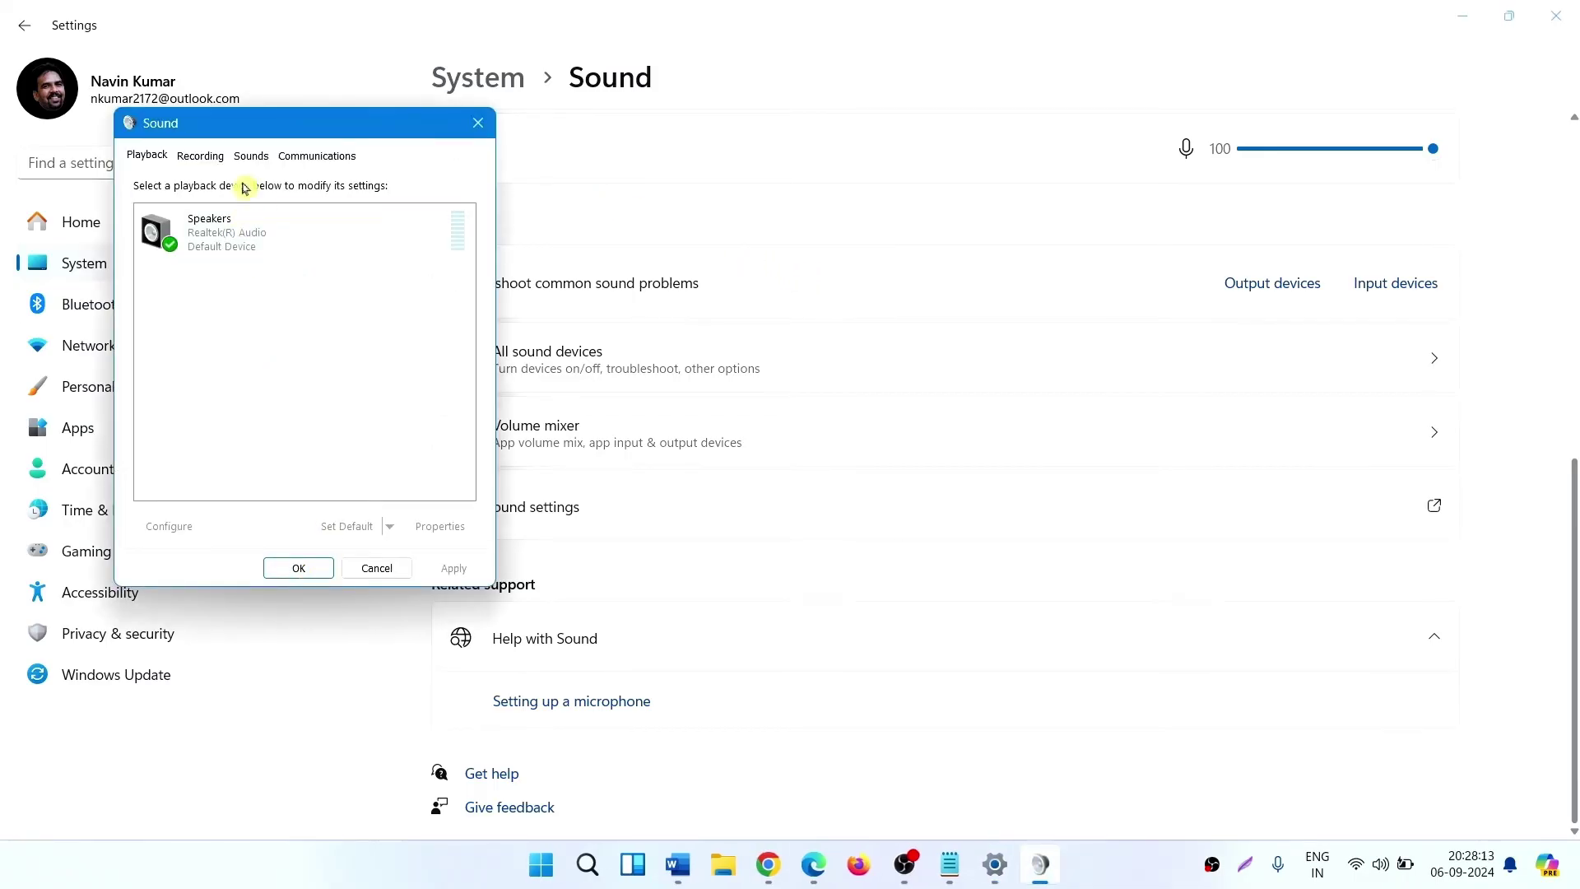
- In Microphone Array's Advanced properties, uncheck Allow applications to take exclusive control, then apply
left_click_drag(268, 133, 628, 100)
left_click(557, 125)
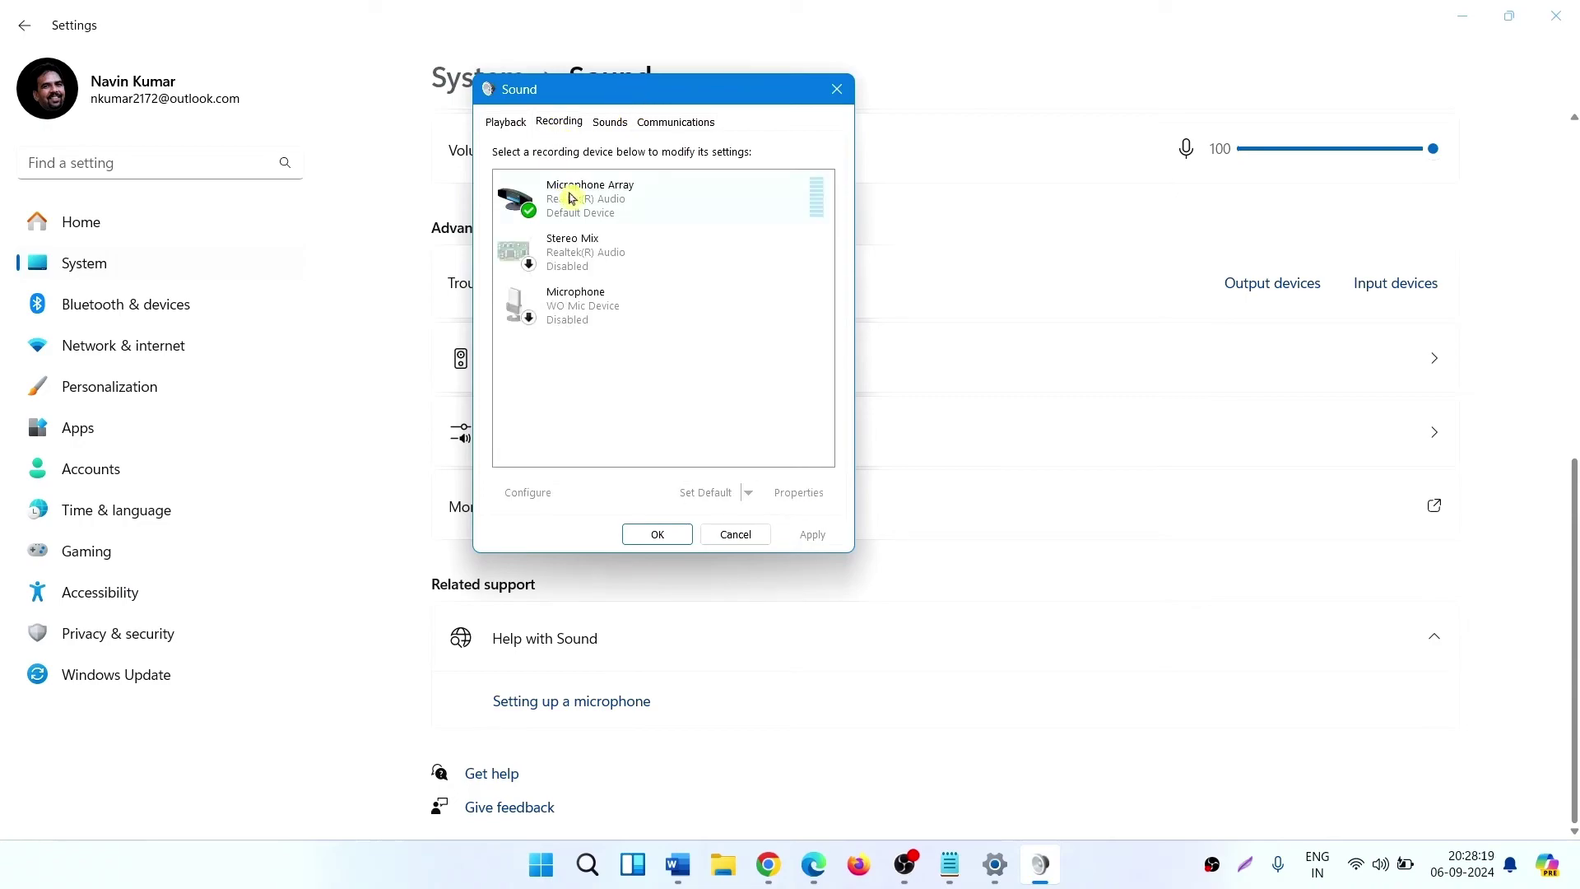
left_click(610, 202)
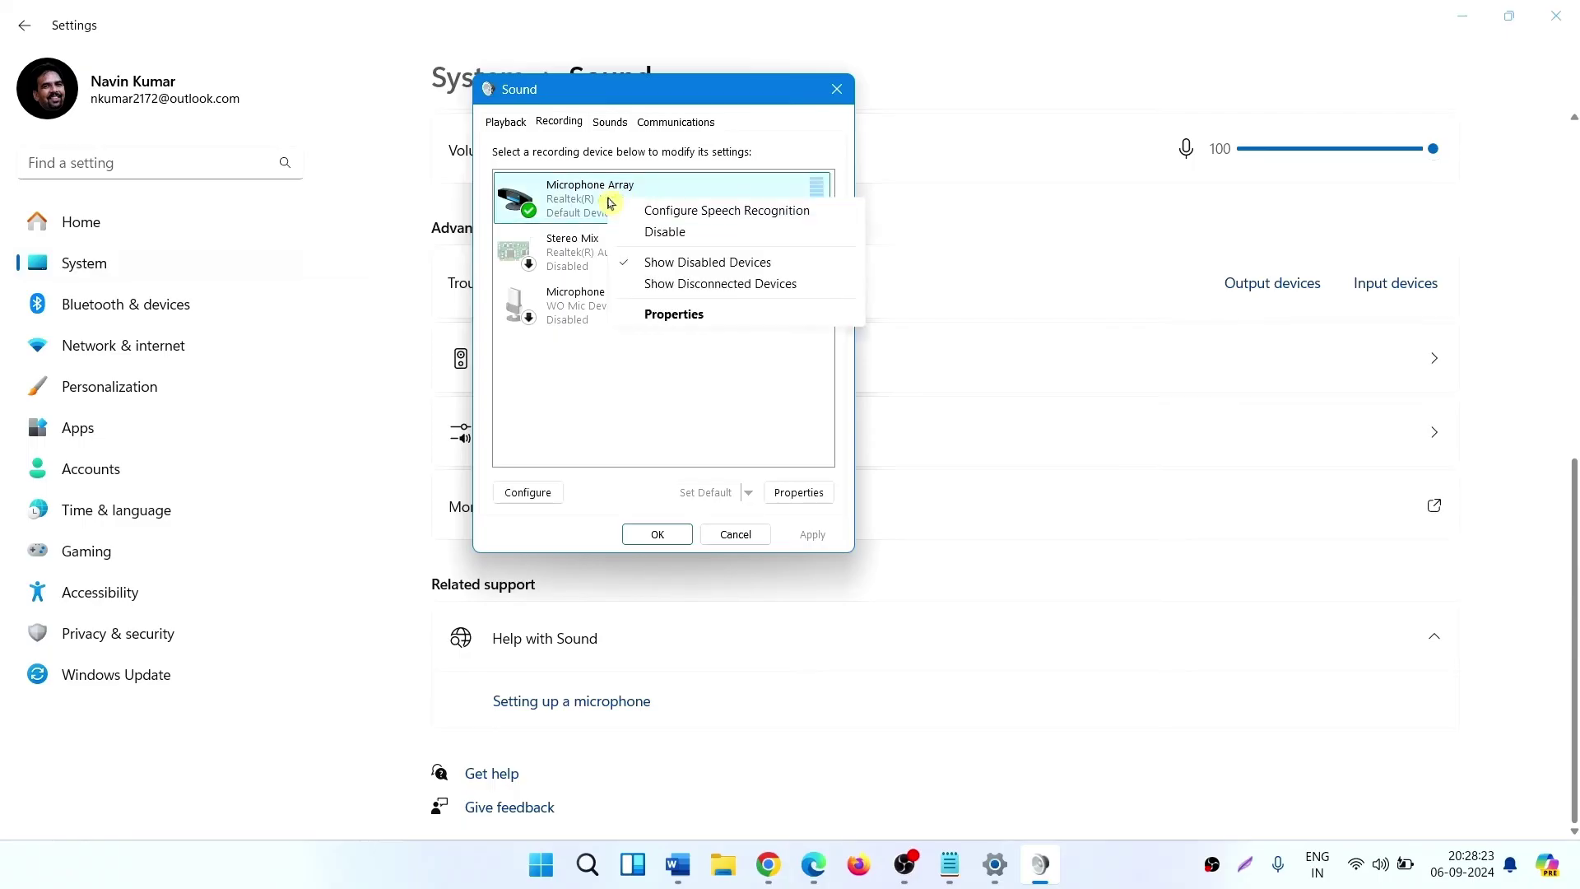
left_click(666, 314)
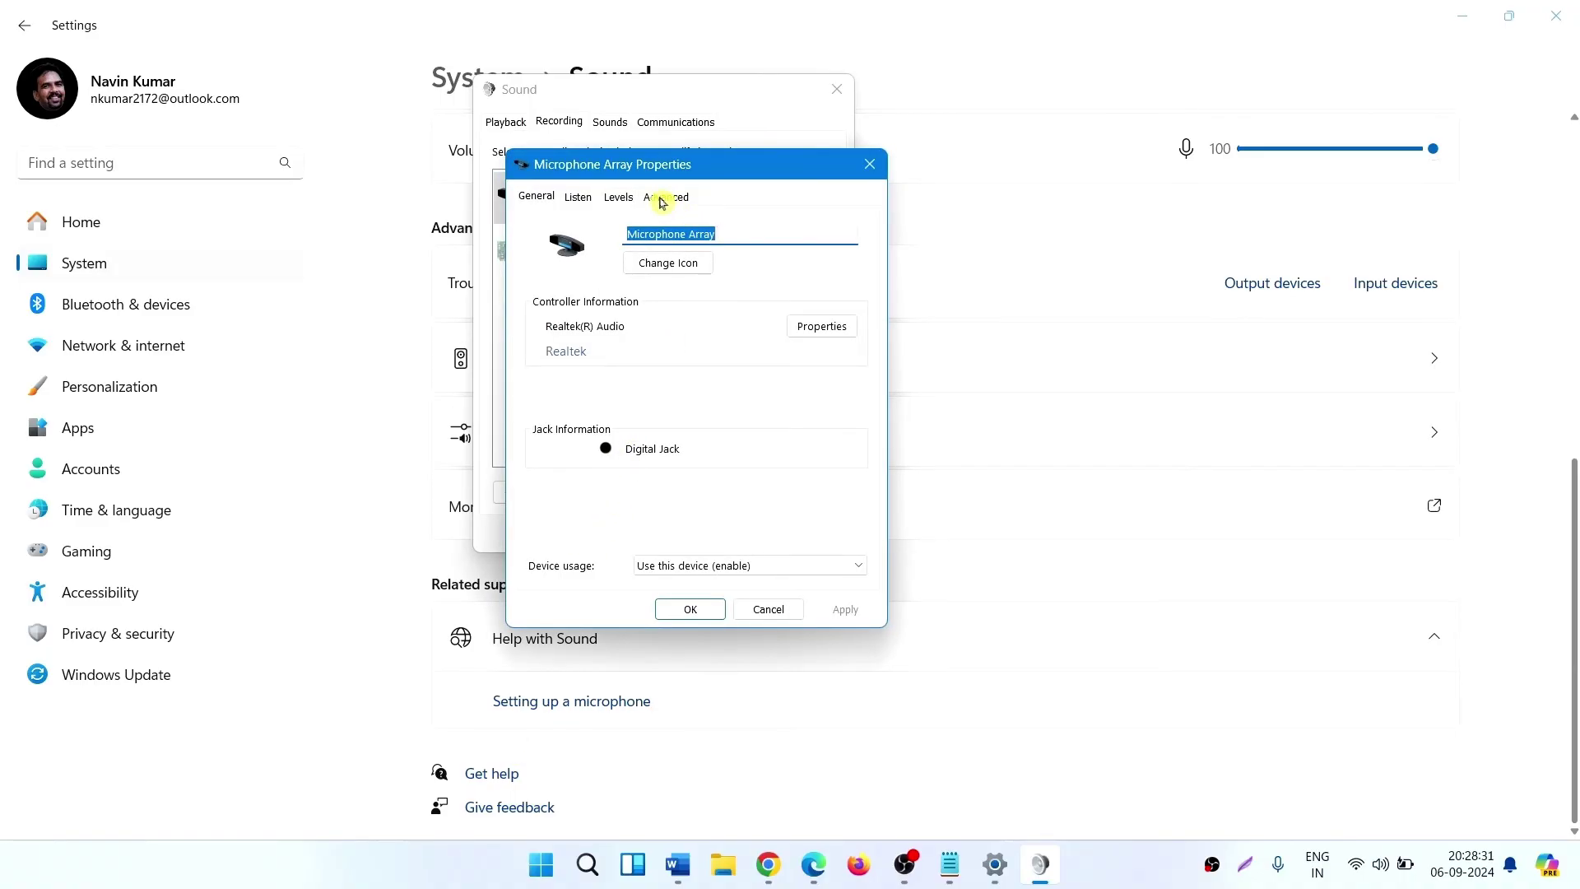
left_click(663, 199)
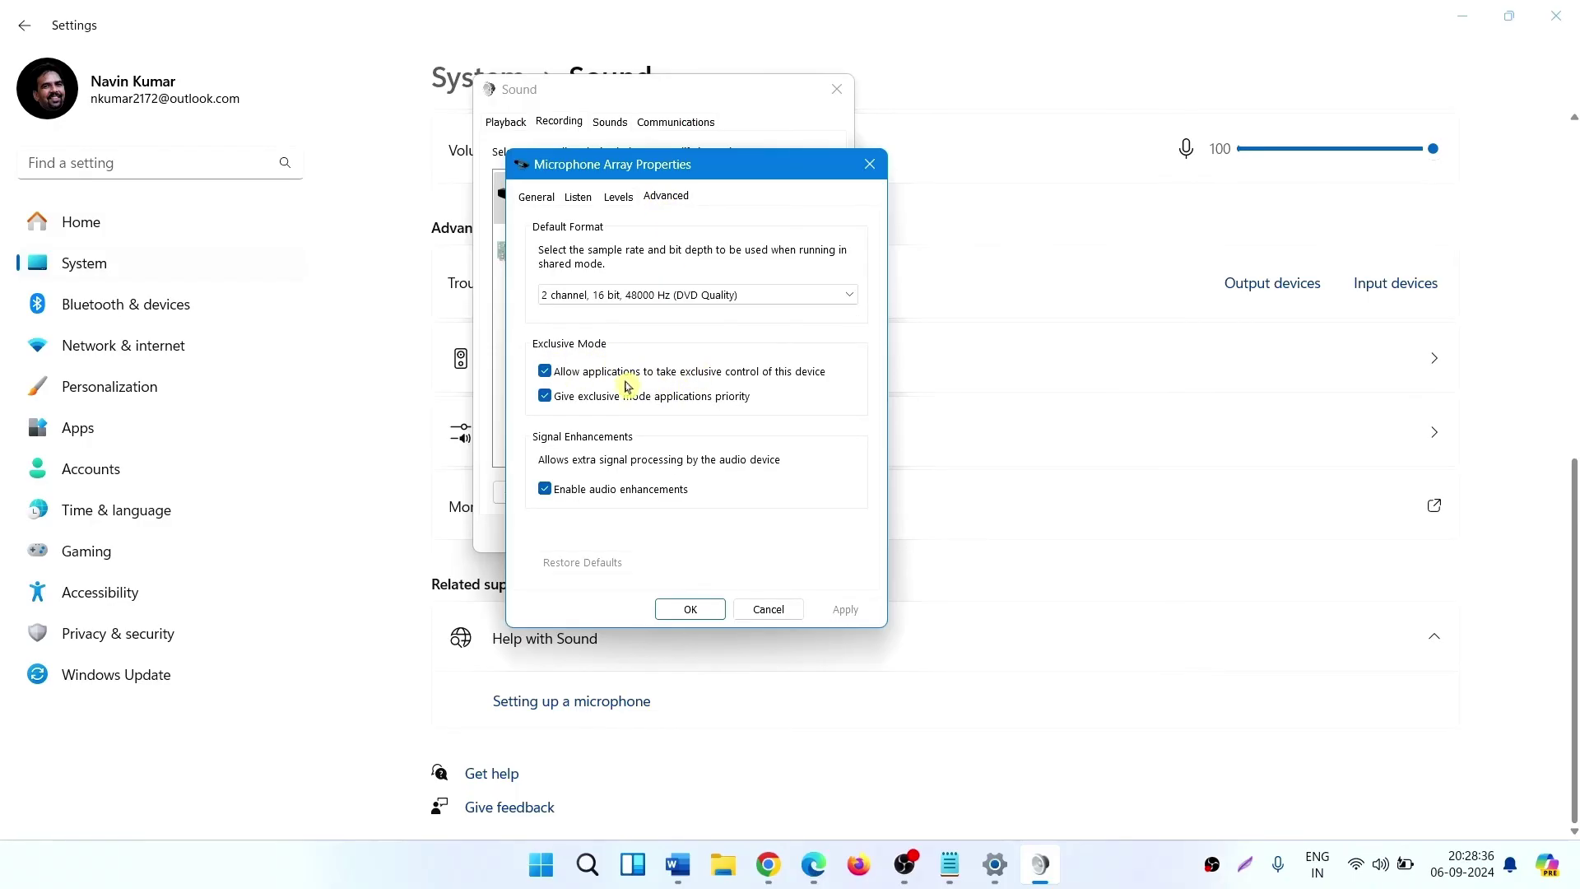
left_click(548, 374)
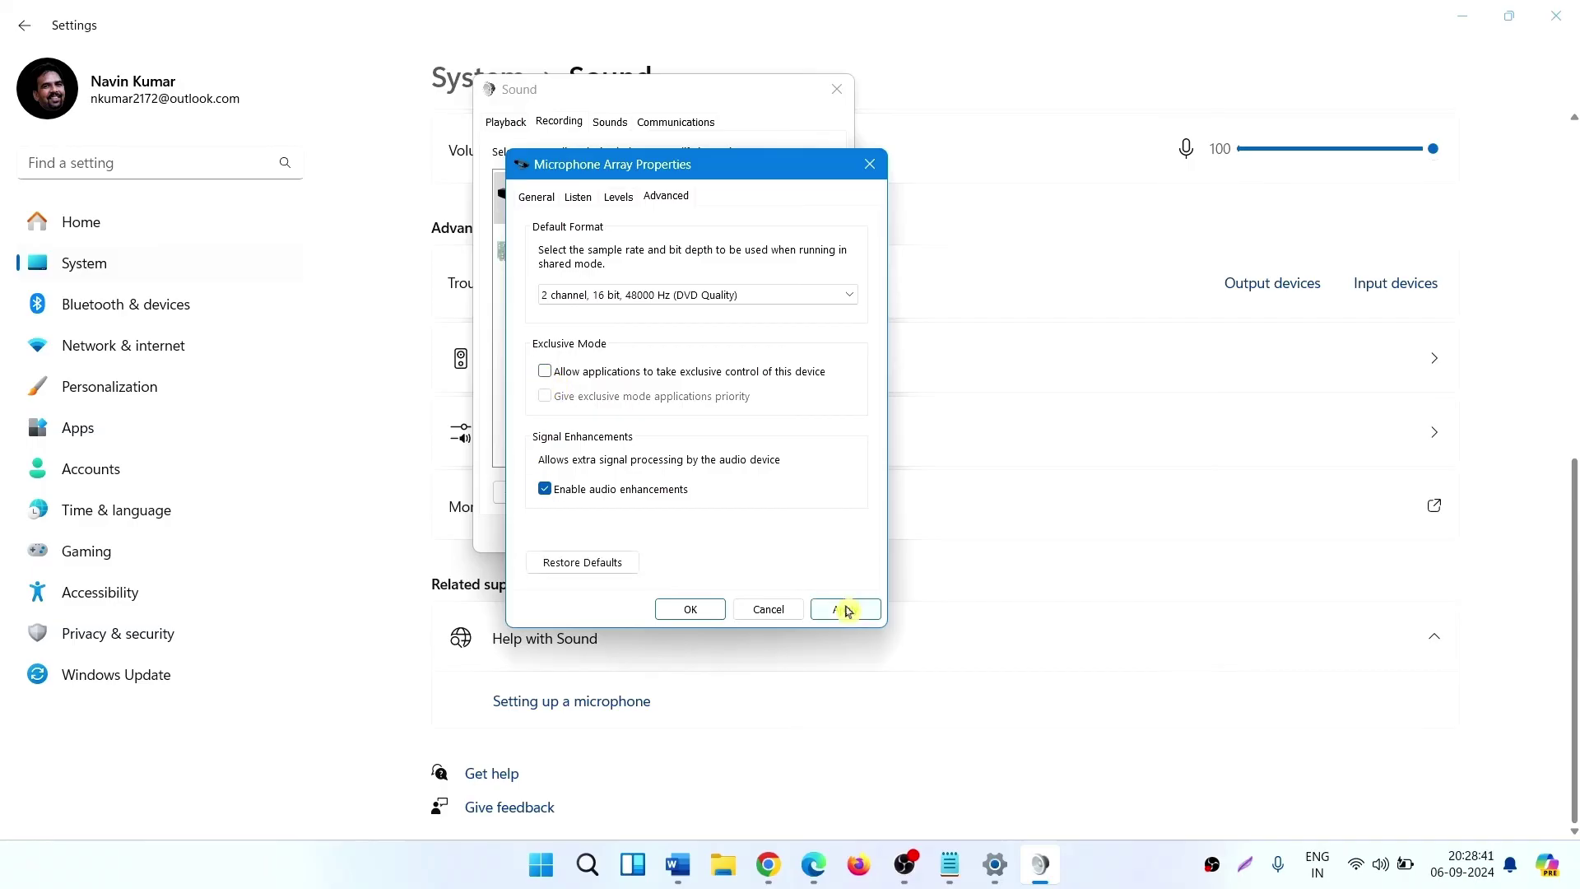
left_click(846, 616)
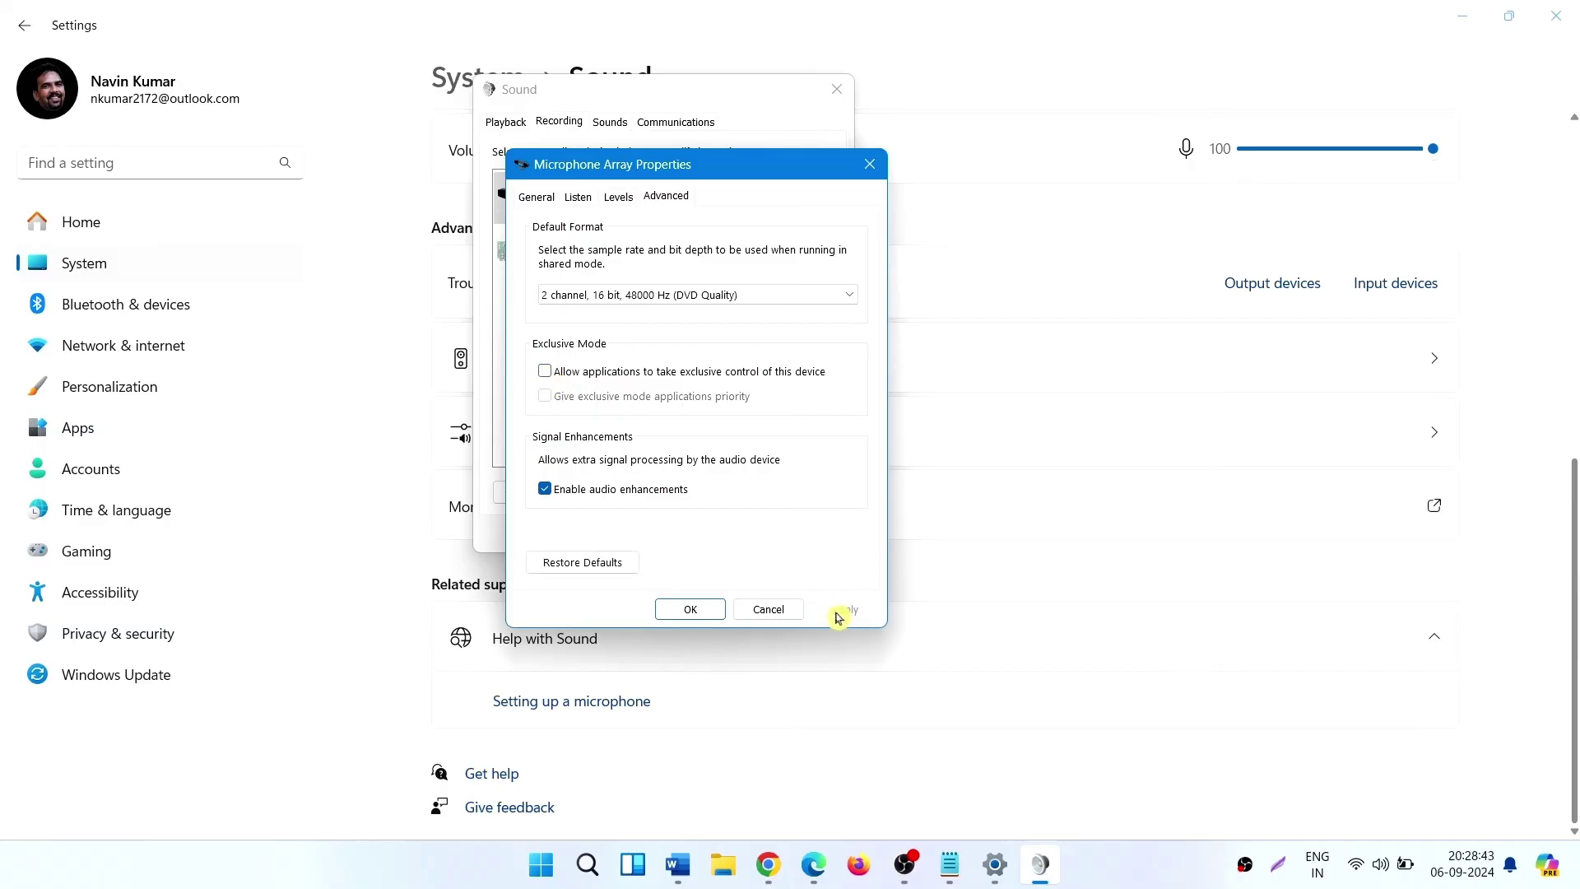
left_click(691, 610)
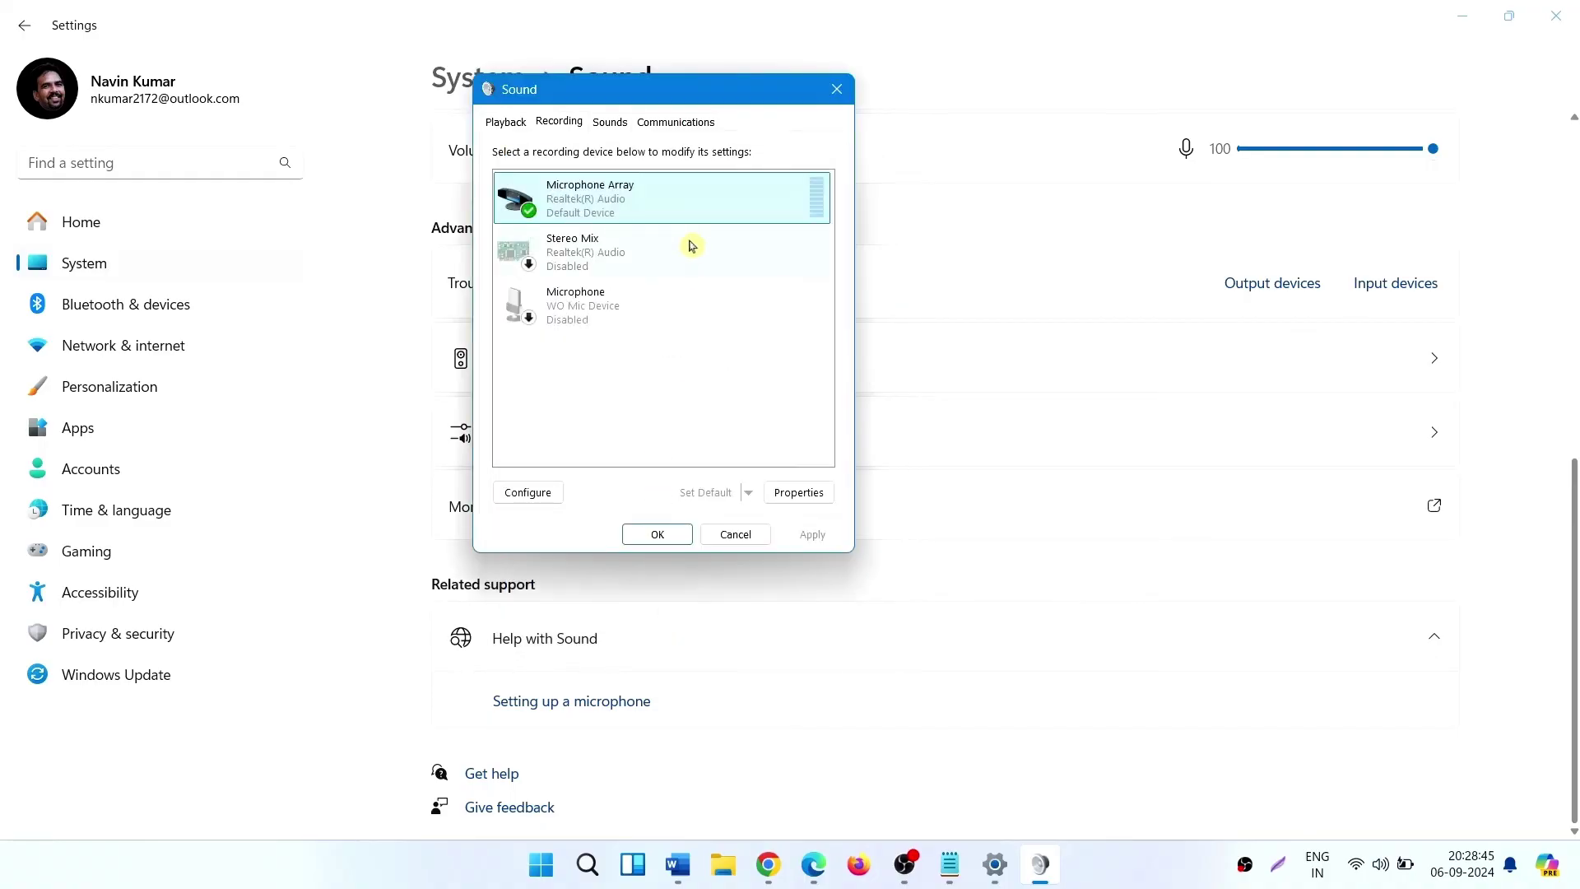
- Close the Sound dialog and the Settings window
left_click(835, 91)
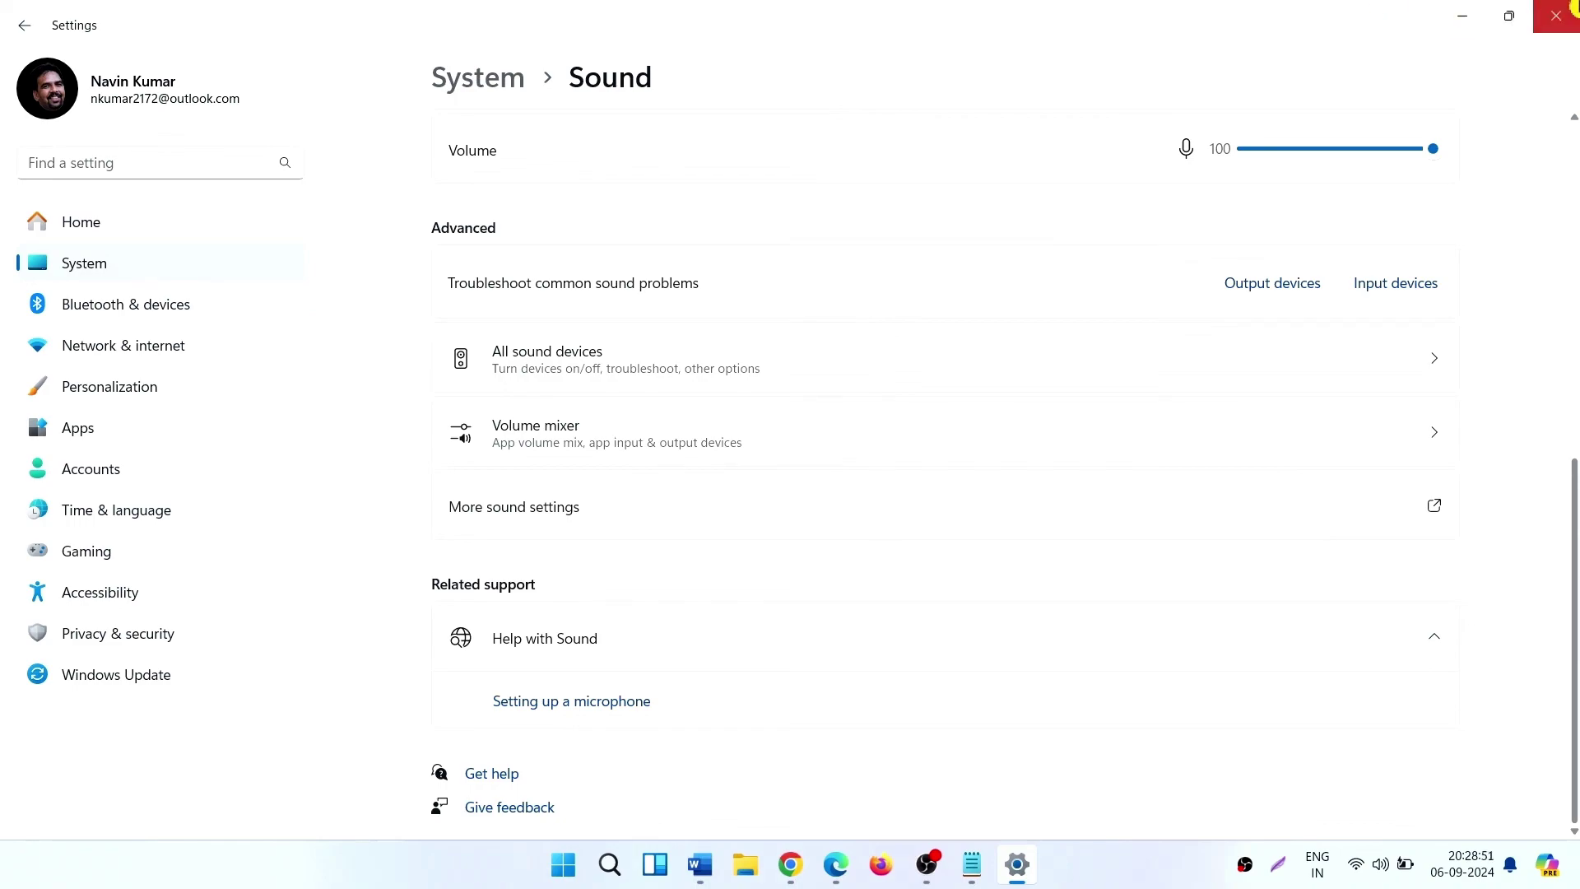
left_click(1555, 15)
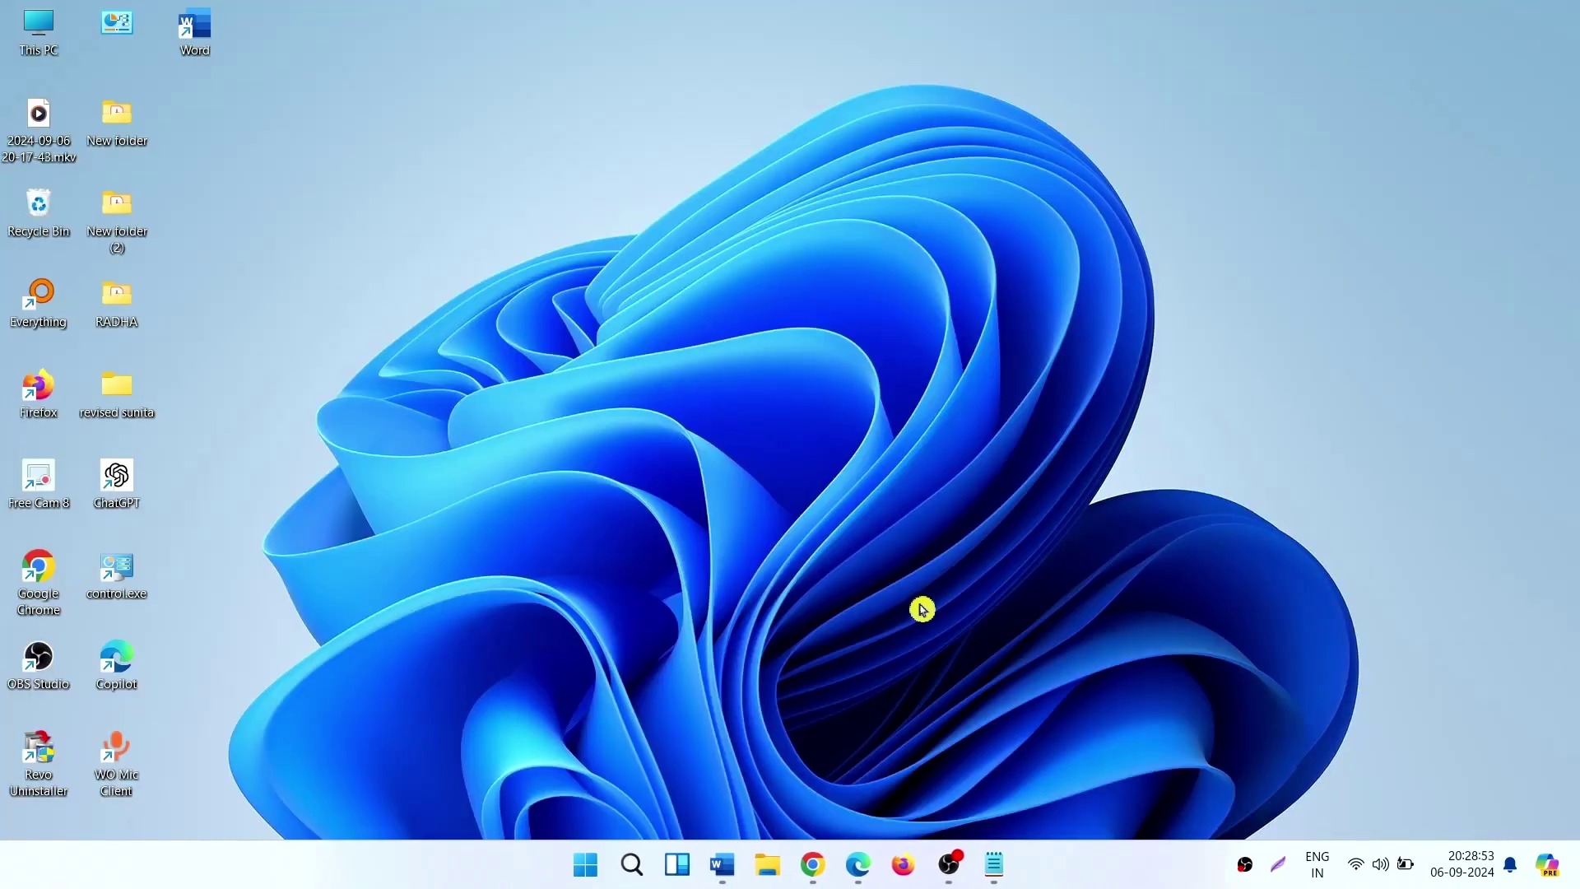